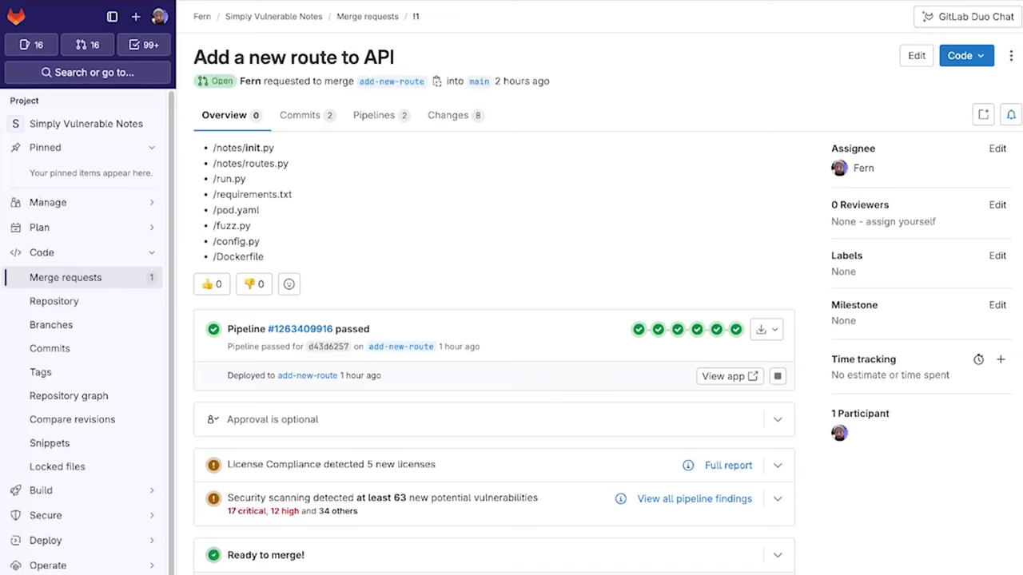
Review the newly detected licenses in the merge request's License Compliance section, then collapse the section.
{"action": "scroll", "coordinate": [512, 320], "scroll_direction": "down", "scroll_amount": 2}
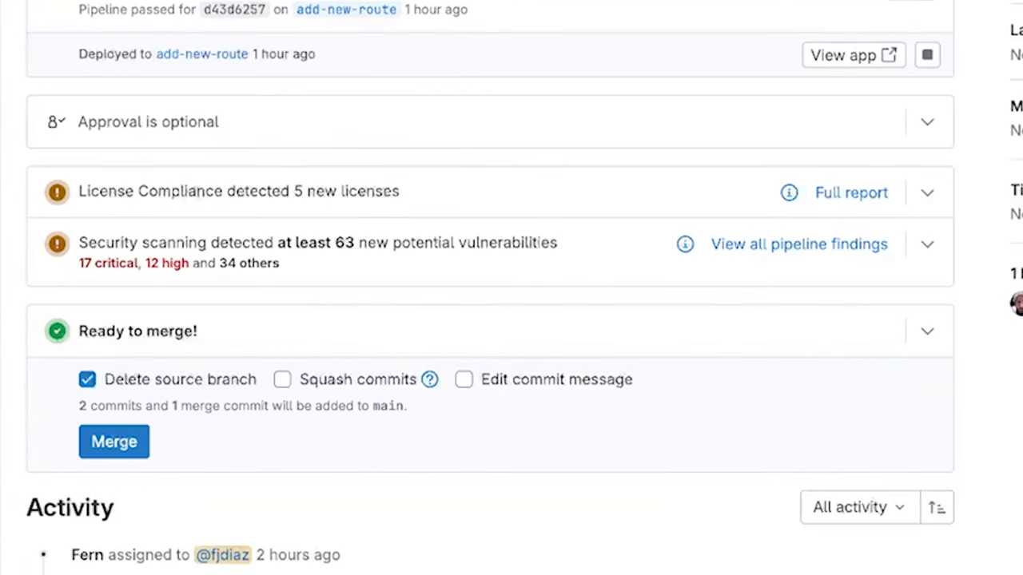
{"action": "left_click", "coordinate": [927, 192]}
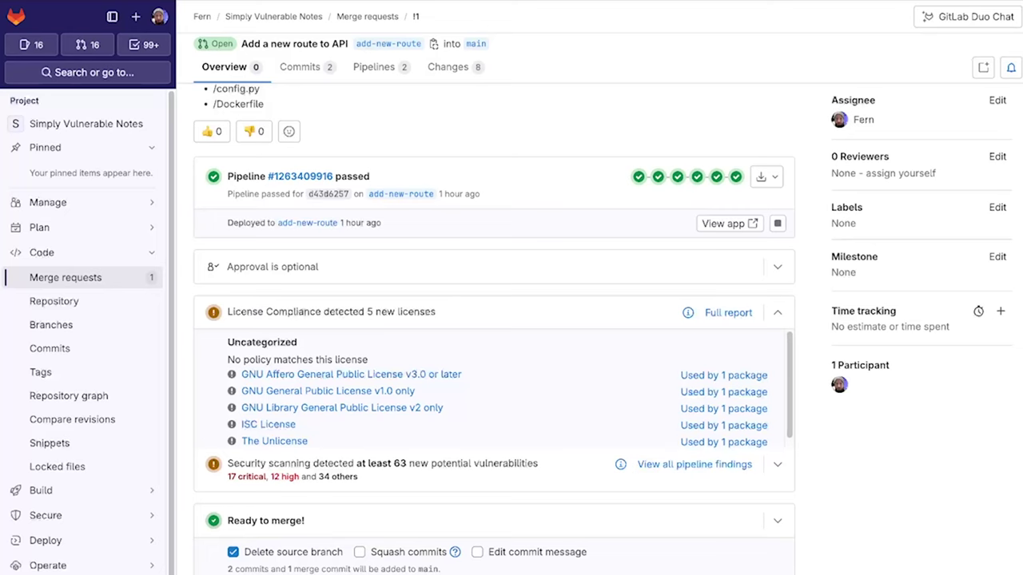
{"action": "left_click", "coordinate": [778, 312]}
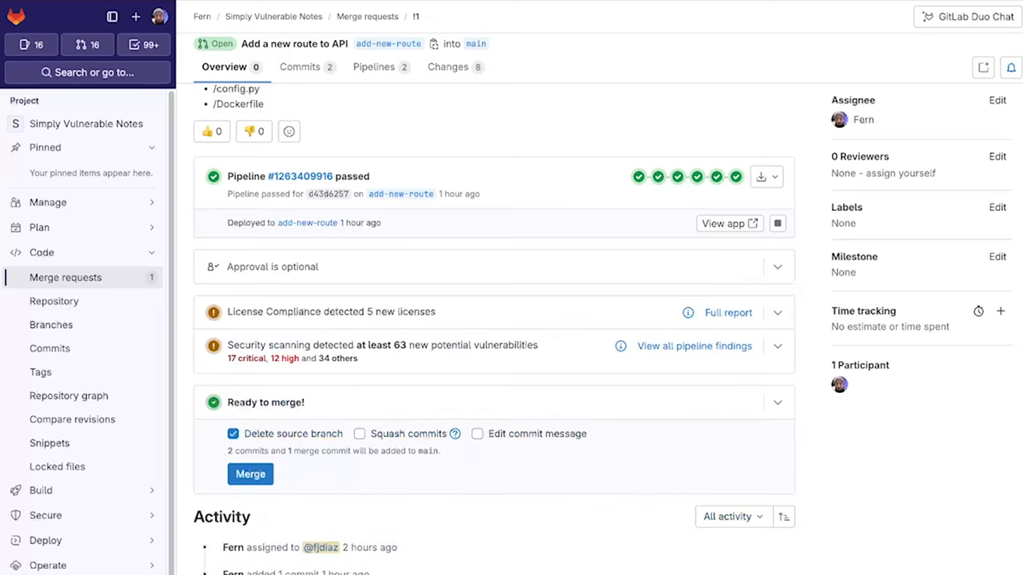
Expand the merge request's security scanning results and review the findings for each scanner.
{"action": "left_click", "coordinate": [777, 346]}
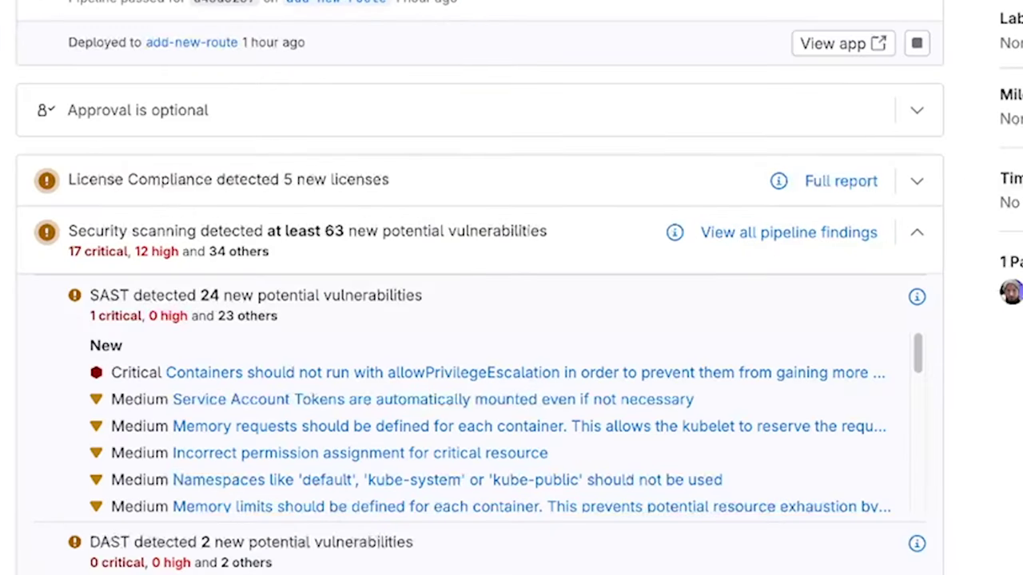
{"action": "scroll", "coordinate": [493, 328], "scroll_direction": "down", "scroll_amount": 3}
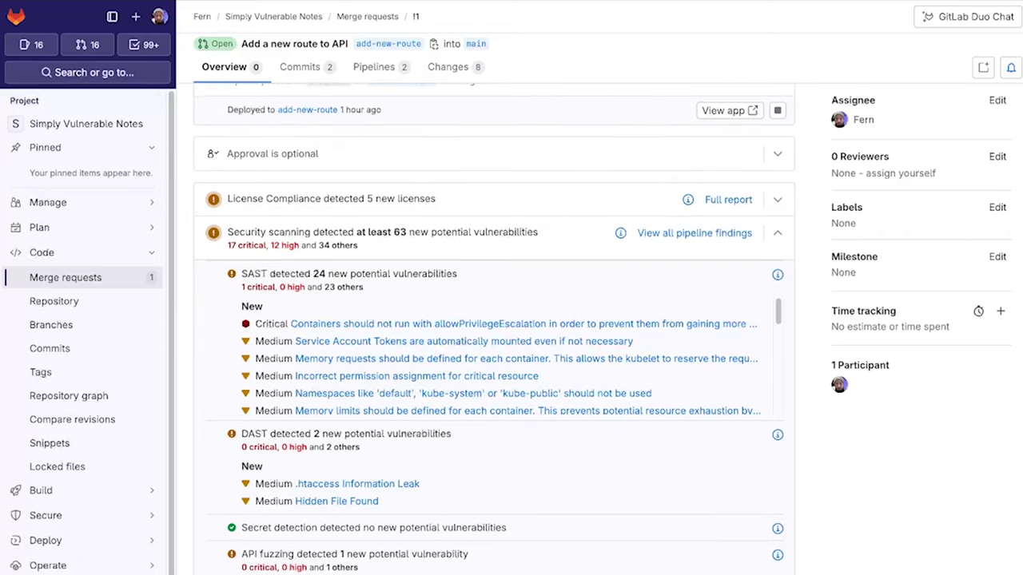
{"action": "scroll", "coordinate": [494, 328], "scroll_direction": "down", "scroll_amount": 5}
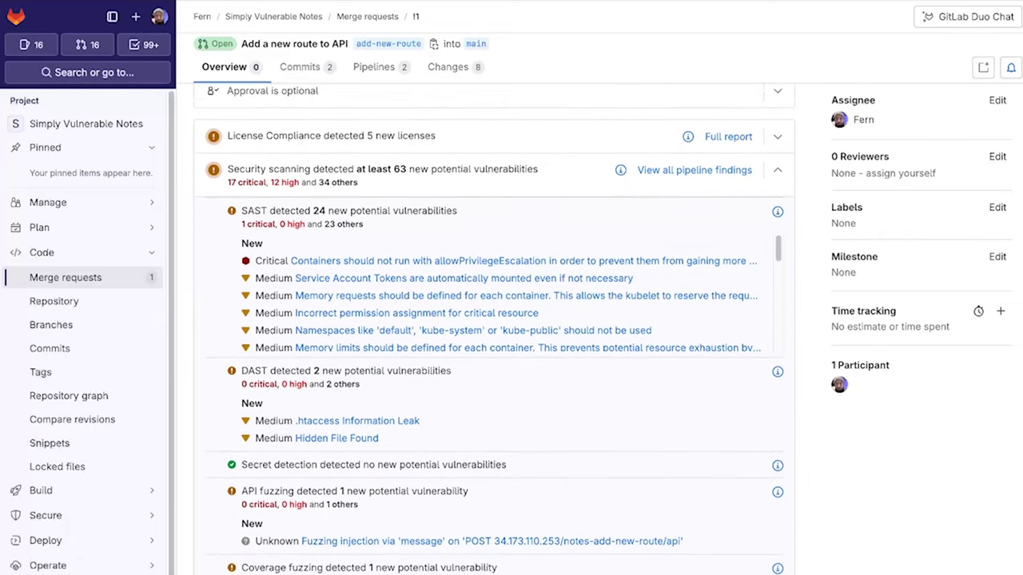
{"action": "scroll", "coordinate": [494, 328], "scroll_direction": "down", "scroll_amount": 1}
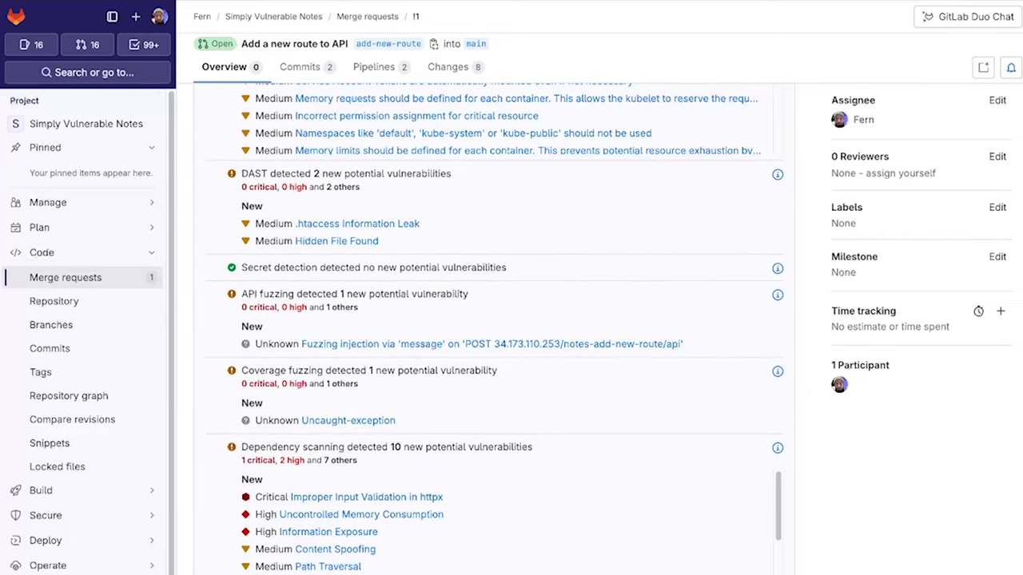
Examine the details of the .htaccess Information Leak finding and its available dismissal reasons, without dismissing it.
{"action": "left_click", "coordinate": [357, 223]}
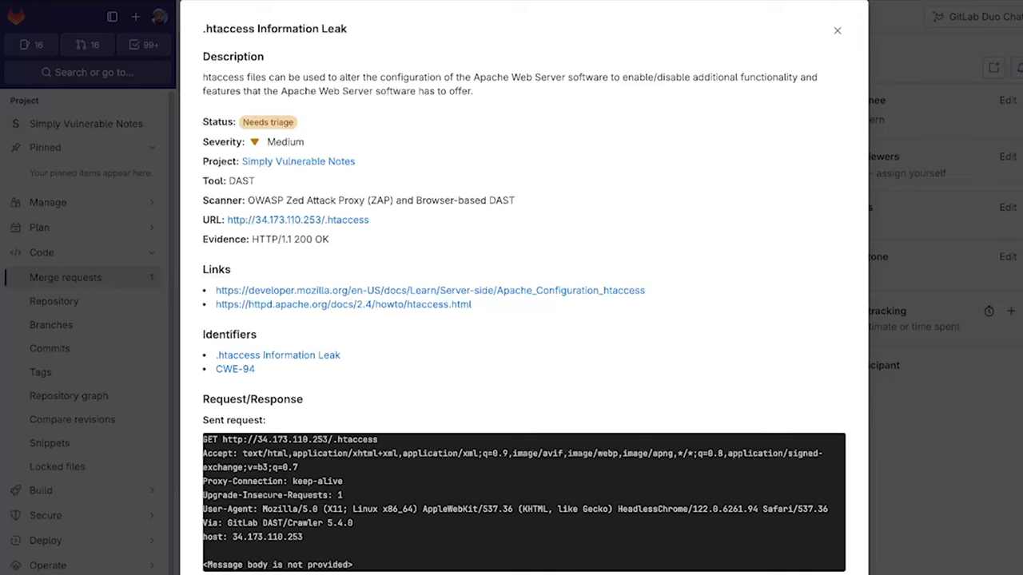
{"action": "scroll", "coordinate": [524, 320], "scroll_direction": "down", "scroll_amount": 5}
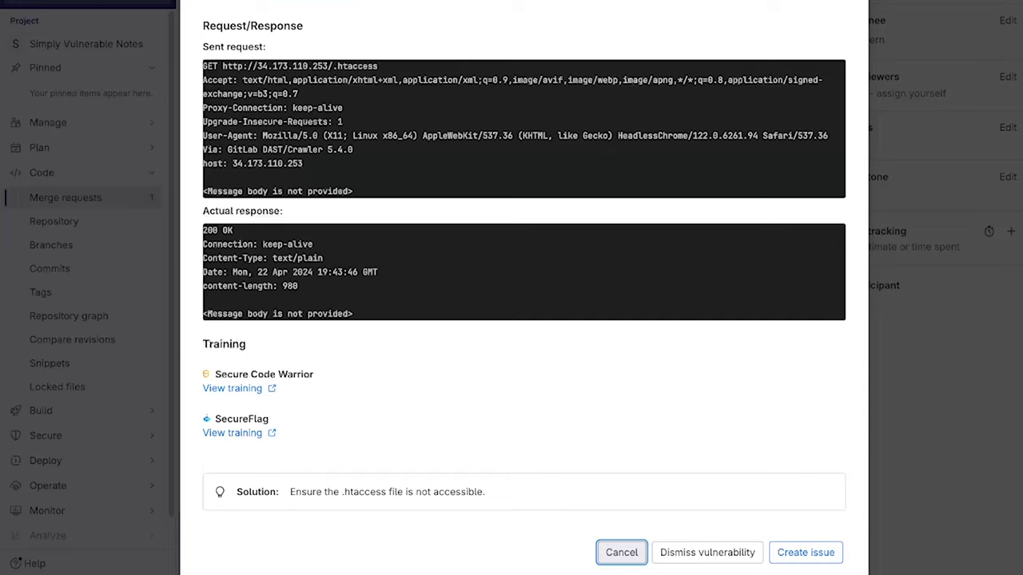
{"action": "key", "text": "Tab"}
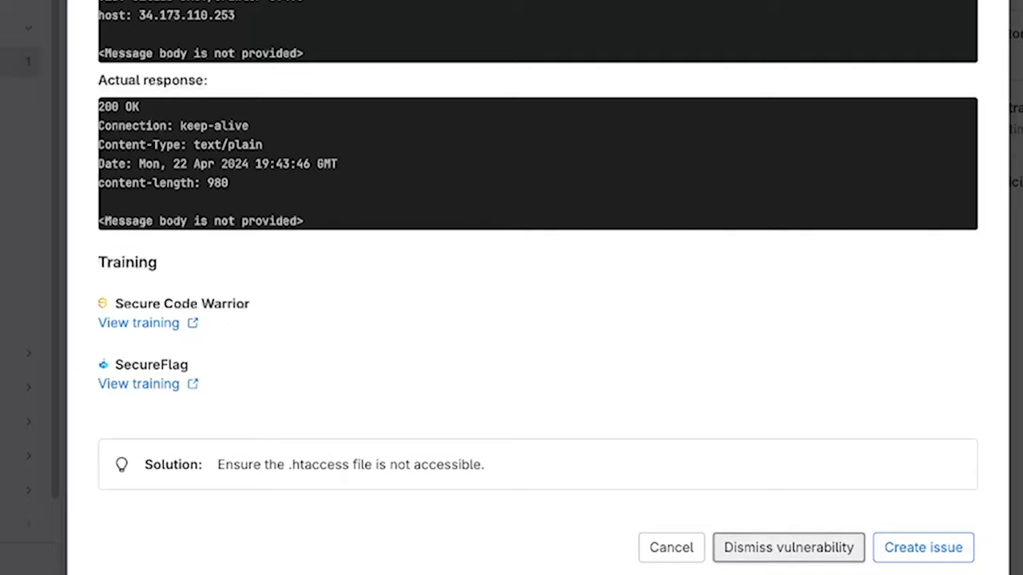
{"action": "key", "text": "Return"}
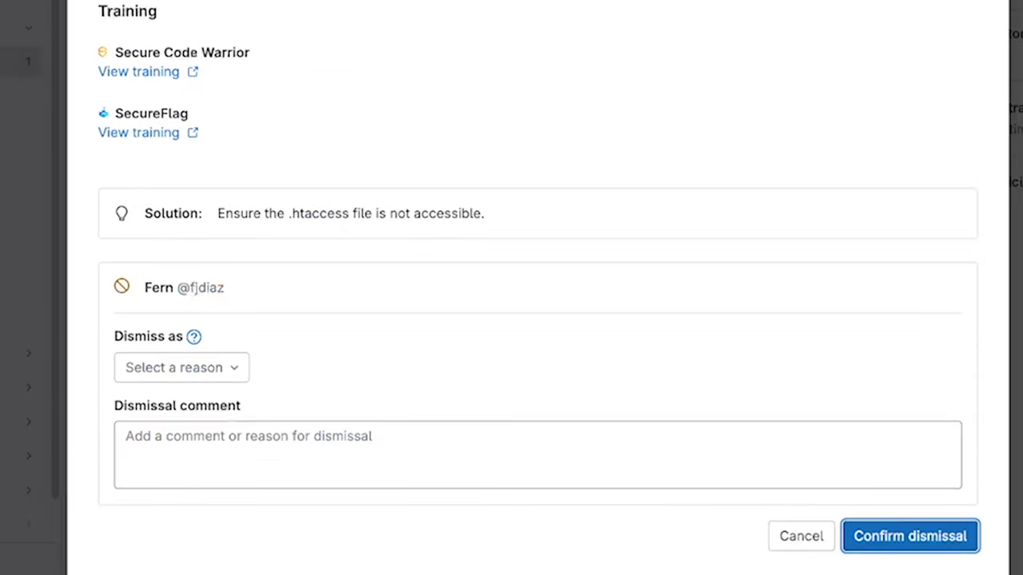
{"action": "key", "text": "Tab"}
{"action": "key", "text": "Return"}
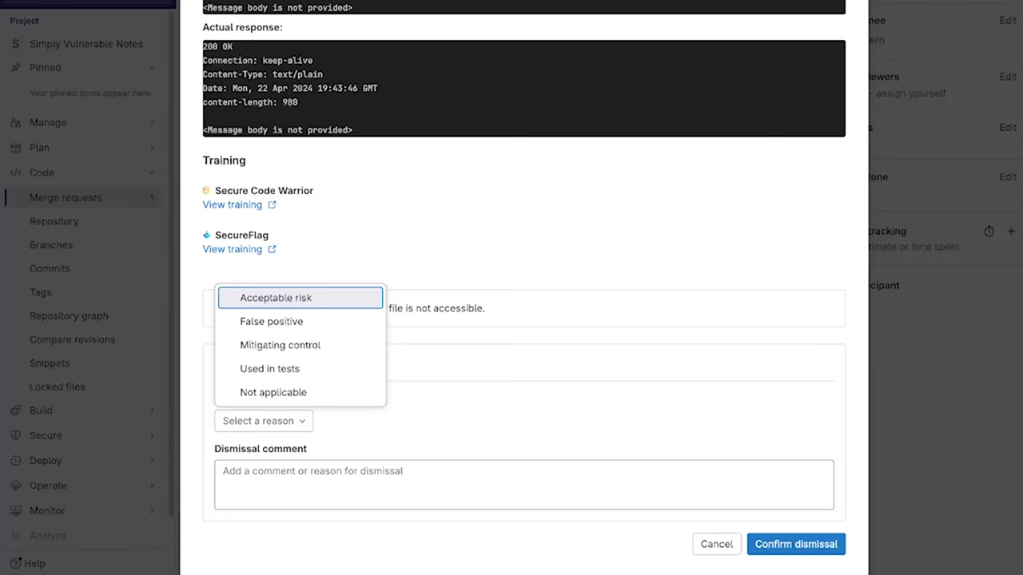
{"action": "key", "text": "Escape"}
{"action": "key", "text": "Escape"}
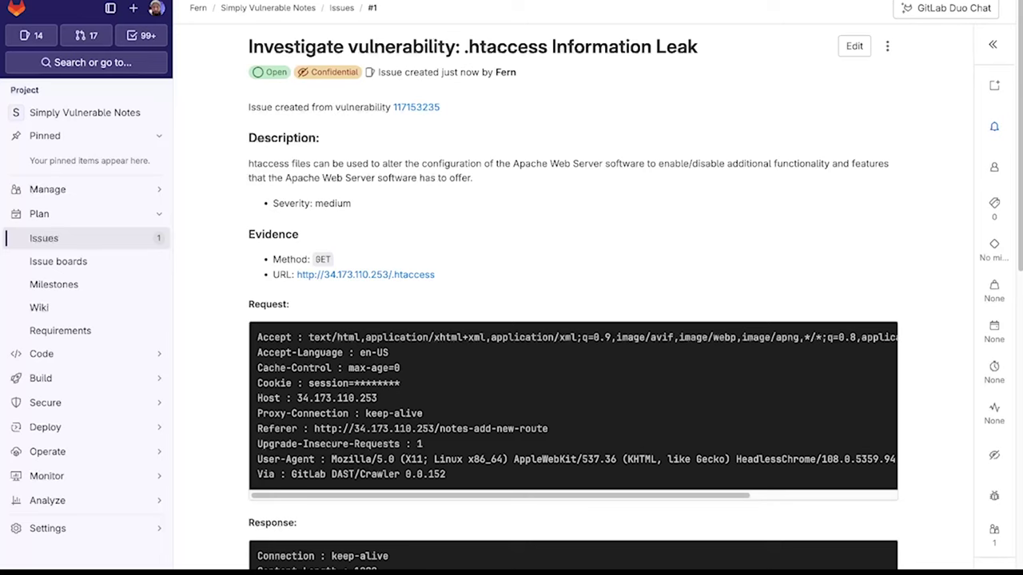
Review the .htaccess Information Leak issue's details and its options for creating a confidential merge request and branch.
{"action": "scroll", "coordinate": [572, 320], "scroll_direction": "down", "scroll_amount": 5}
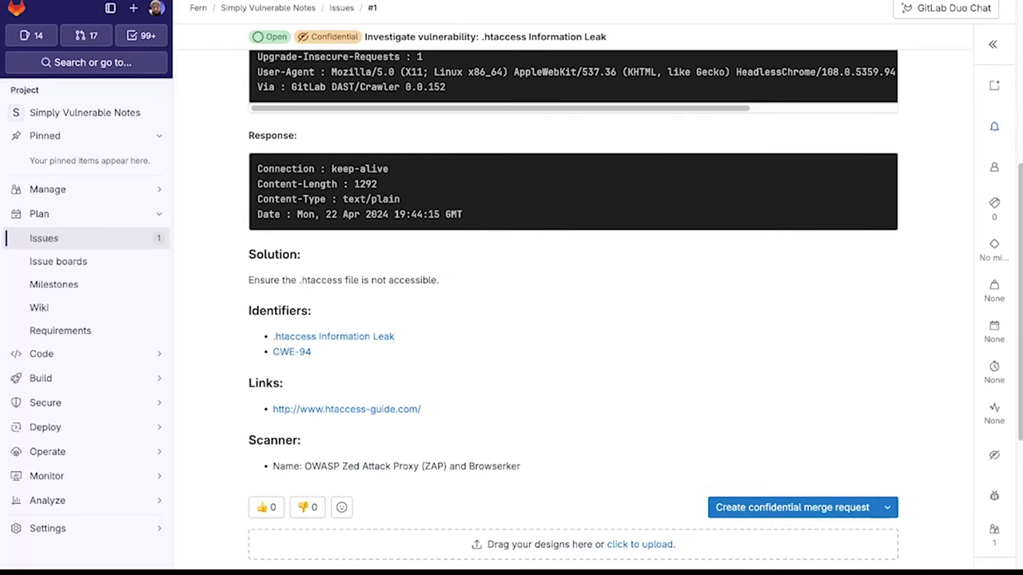
{"action": "scroll", "coordinate": [573, 320], "scroll_direction": "down", "scroll_amount": 1}
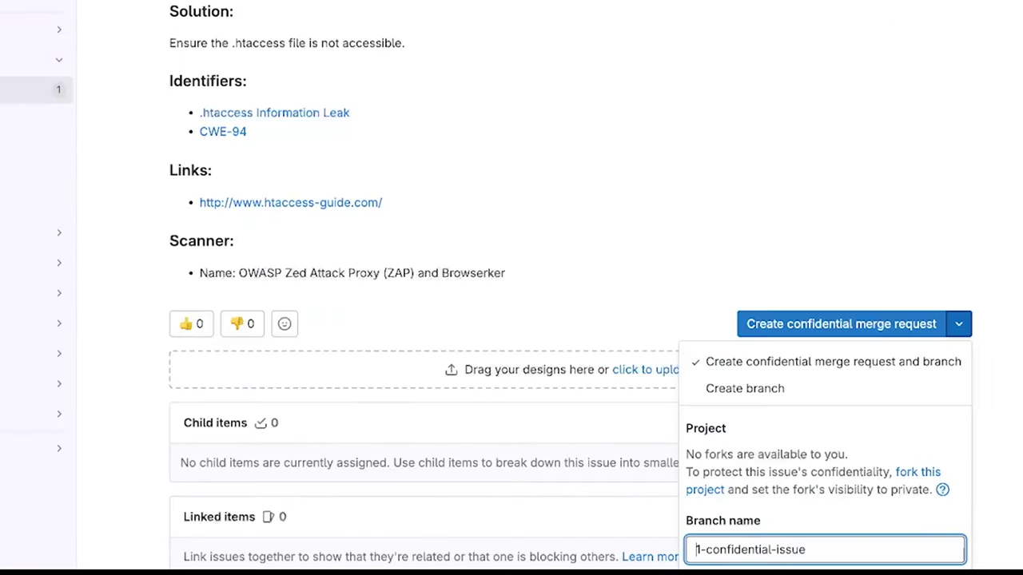
{"action": "scroll", "coordinate": [570, 288], "scroll_direction": "down", "scroll_amount": 2}
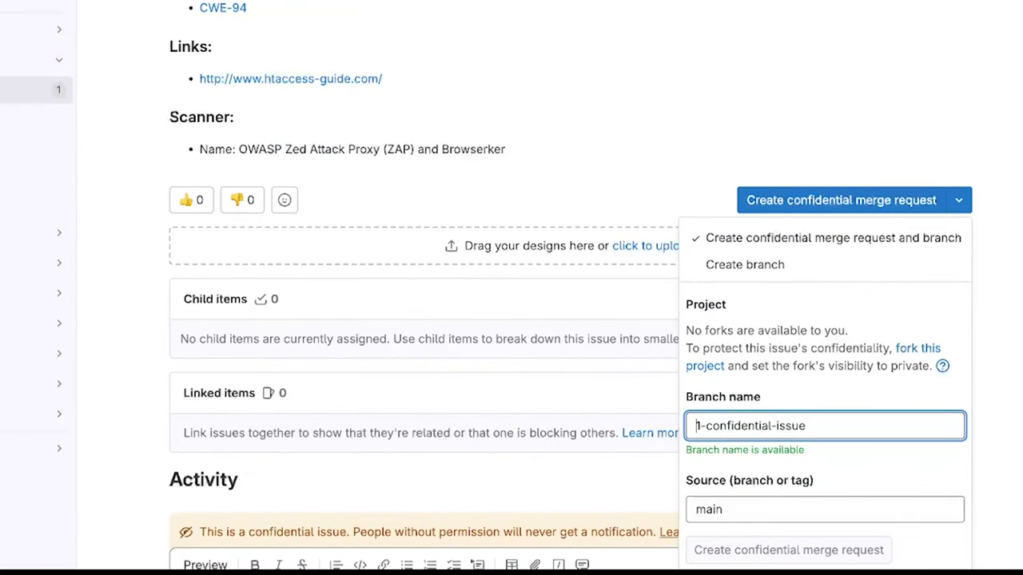
{"action": "scroll", "coordinate": [571, 288], "scroll_direction": "down", "scroll_amount": 1}
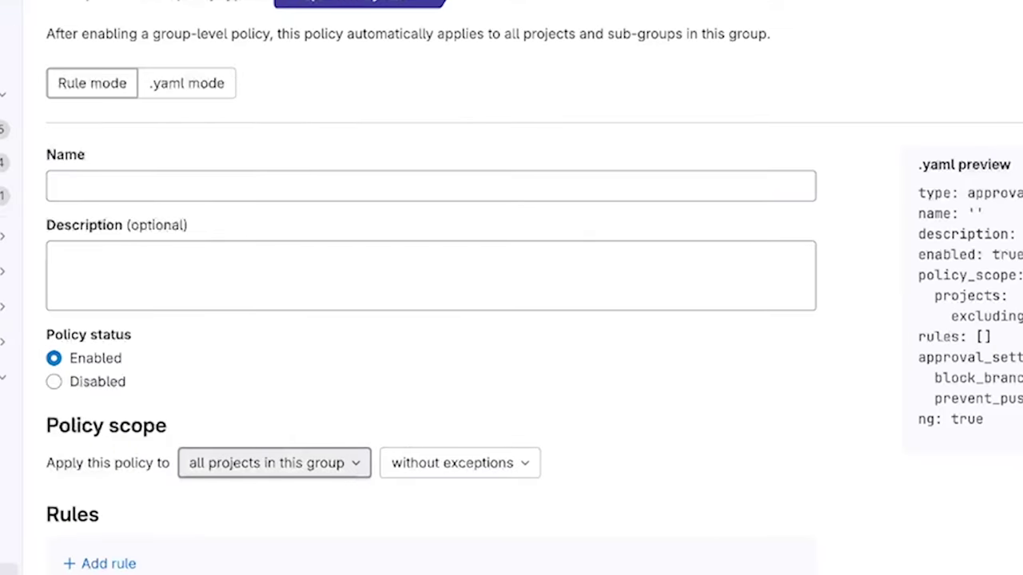
Set the new policy's scope to all projects in this group, without exceptions.
{"action": "left_click", "coordinate": [274, 463]}
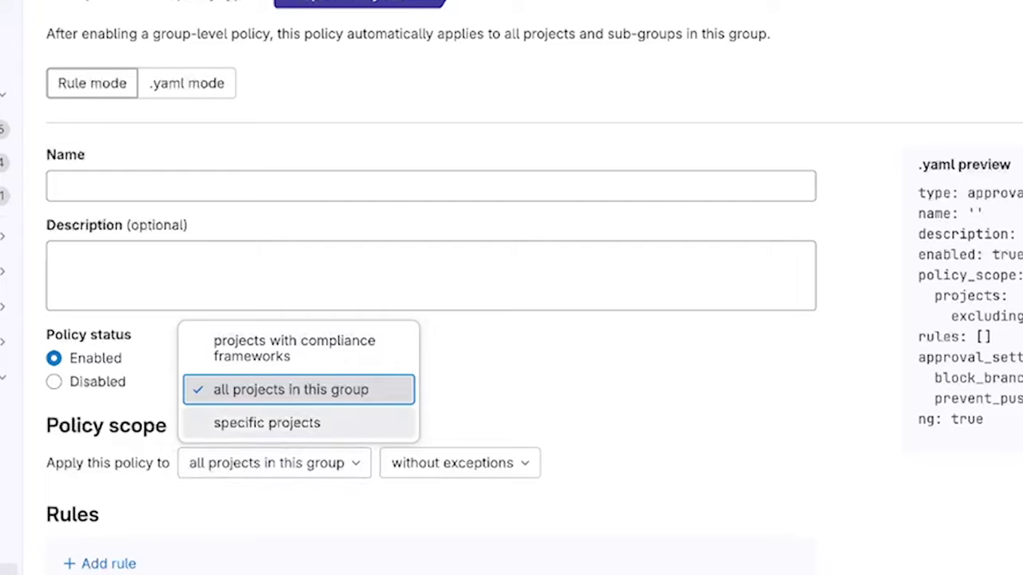
{"action": "key", "text": "Return"}
{"action": "key", "text": "Tab"}
{"action": "key", "text": "Return"}
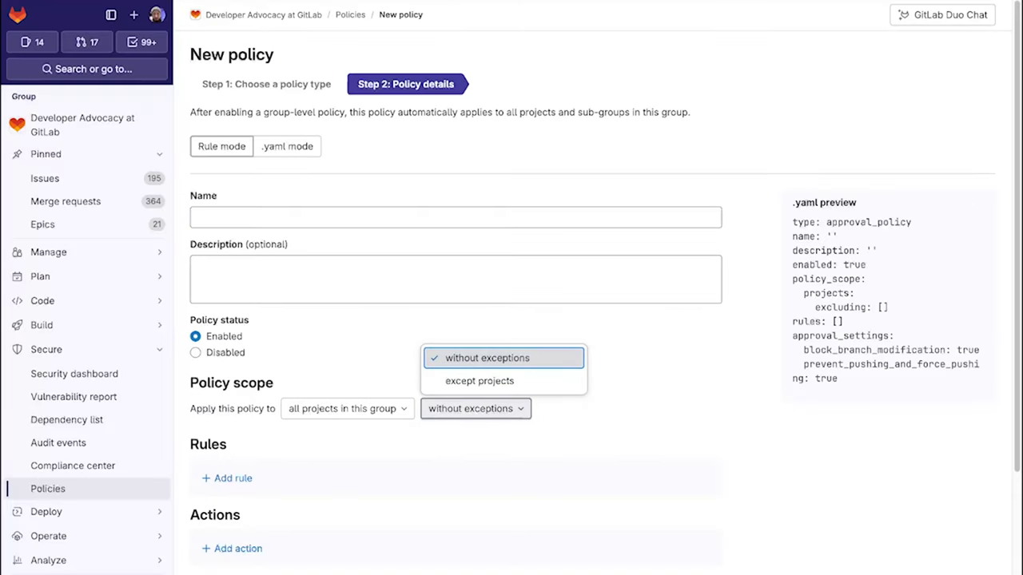
{"action": "key", "text": "Return"}
Add a rule to the policy with Any merge request as its scan type.
{"action": "scroll", "coordinate": [455, 320], "scroll_direction": "down", "scroll_amount": 3}
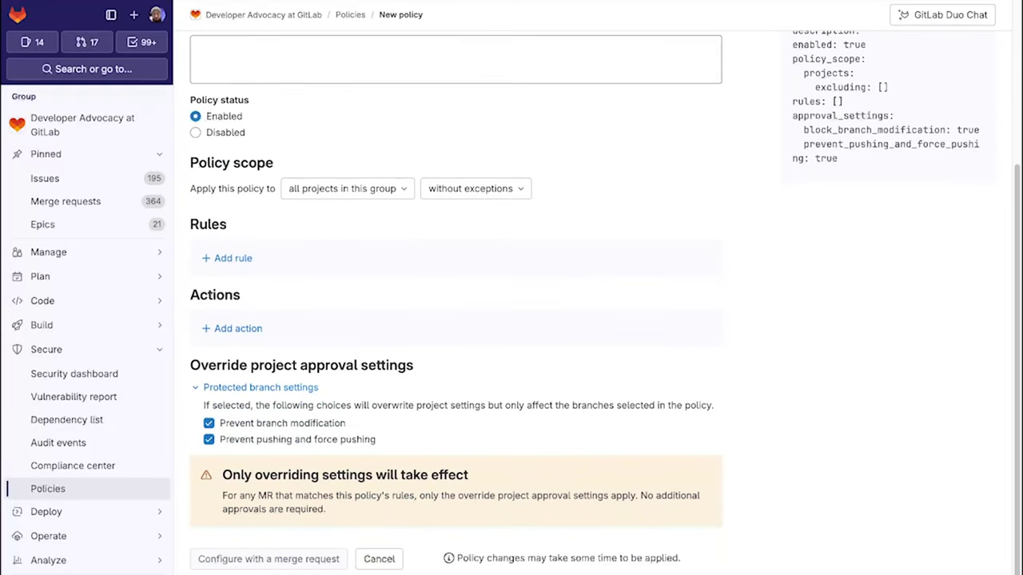
{"action": "key", "text": "Tab"}
{"action": "key", "text": "Return"}
{"action": "key", "text": "Return"}
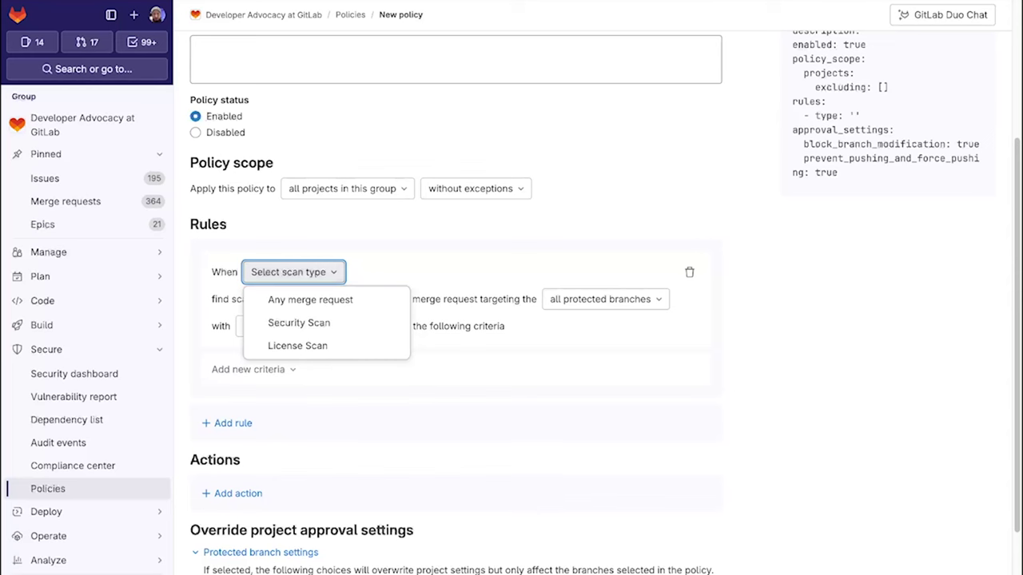
{"action": "key", "text": "Return"}
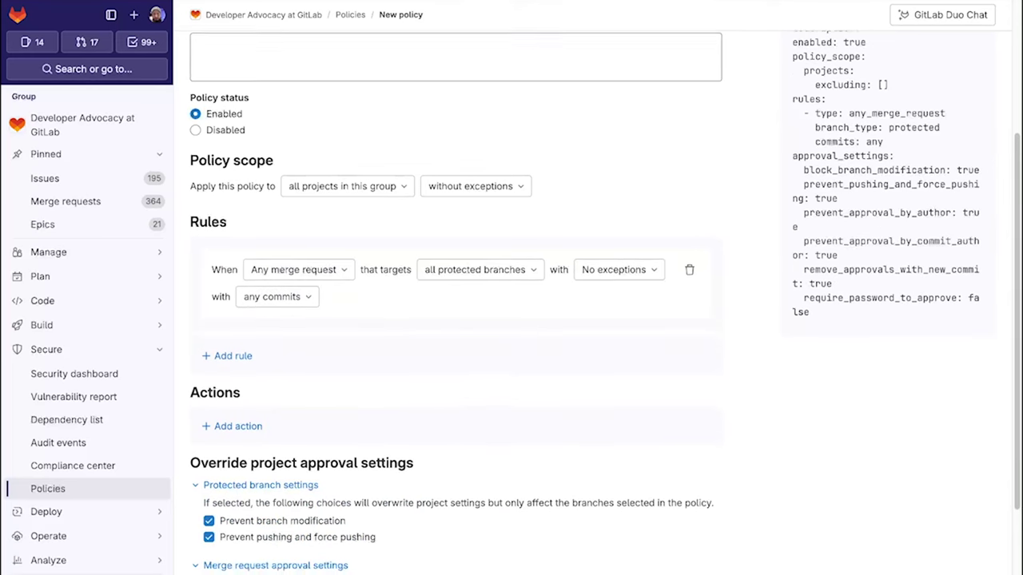
Review the approval override settings and change the rule's scan type to Security Scan.
{"action": "scroll", "coordinate": [455, 304], "scroll_direction": "down", "scroll_amount": 3}
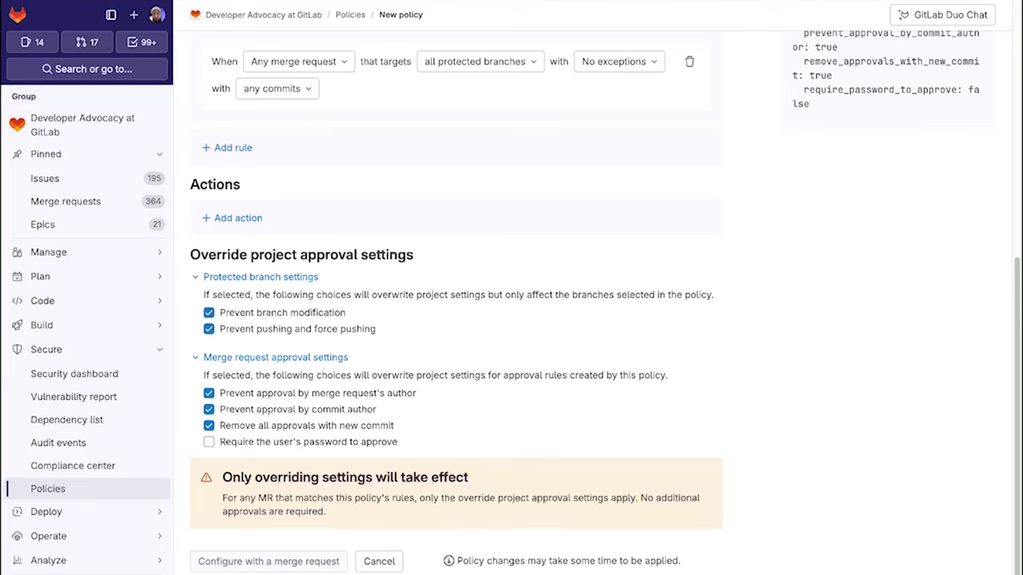
{"action": "scroll", "coordinate": [298, 103], "scroll_direction": "up", "scroll_amount": 1}
{"action": "left_click", "coordinate": [298, 103]}
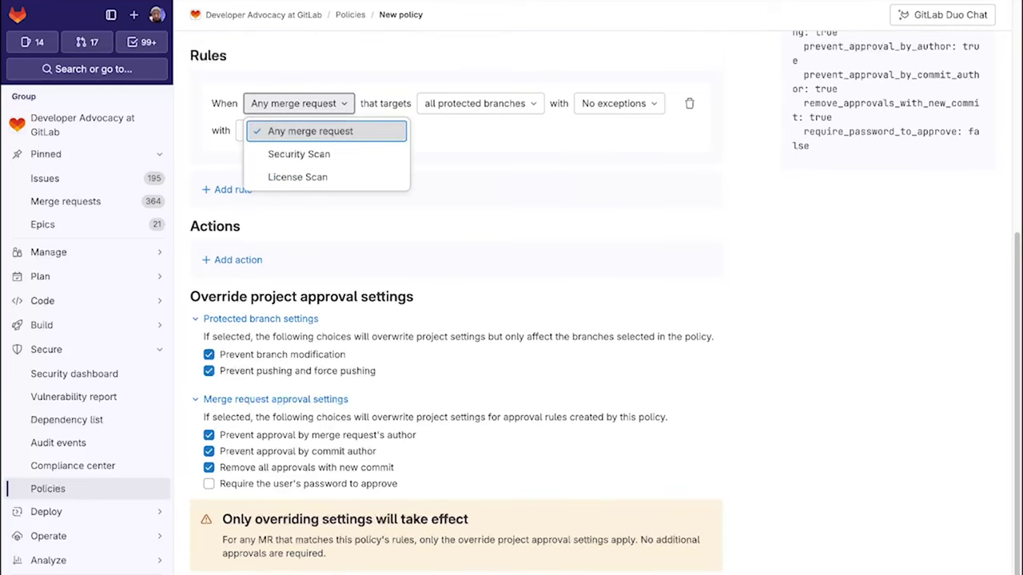
{"action": "left_click", "coordinate": [298, 154]}
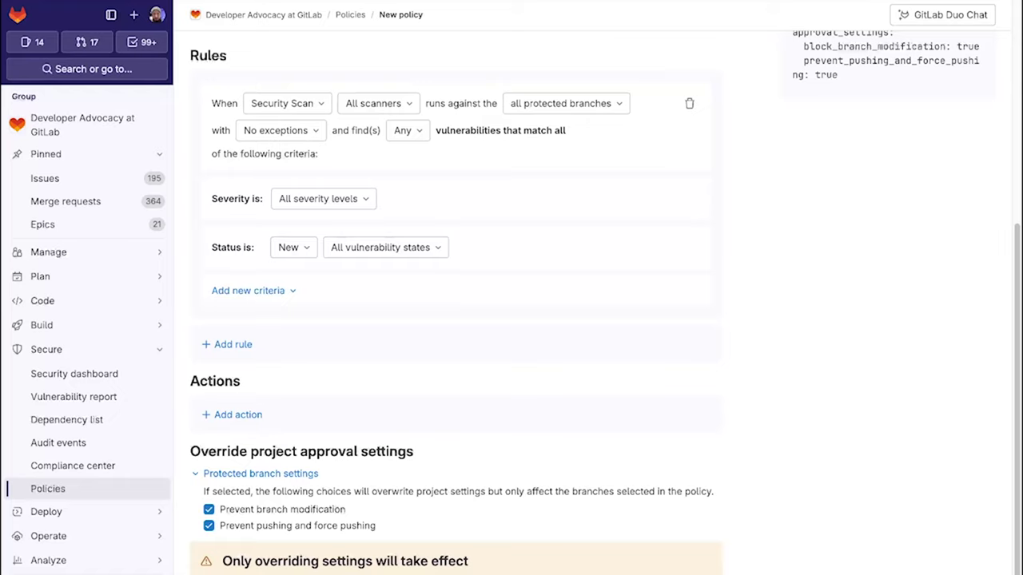
Exclude API Fuzzing and Container Scanning from the security scan rule's scanners.
{"action": "left_click", "coordinate": [379, 103]}
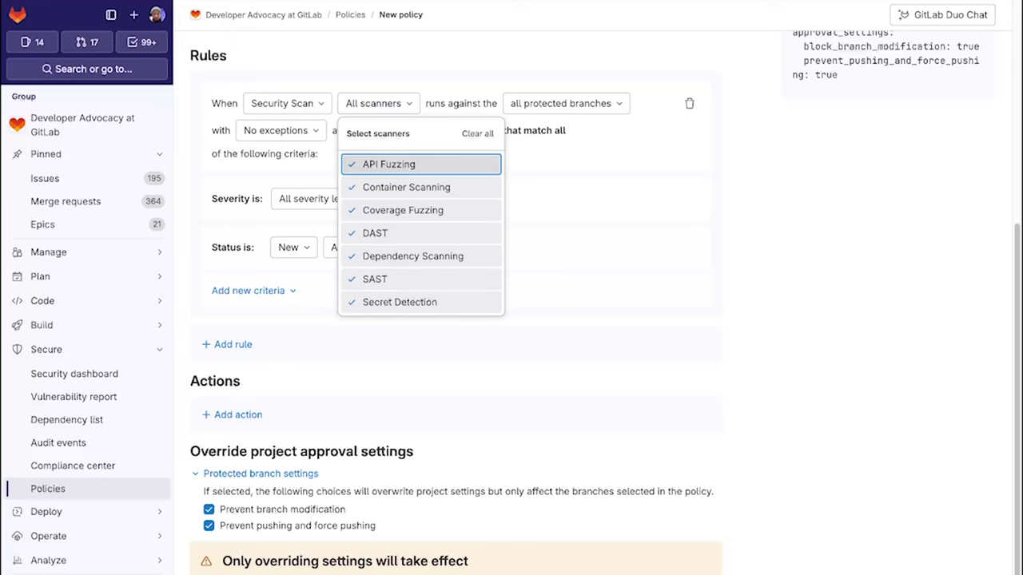
{"action": "key", "text": "space"}
{"action": "key", "text": "Down"}
{"action": "key", "text": "space"}
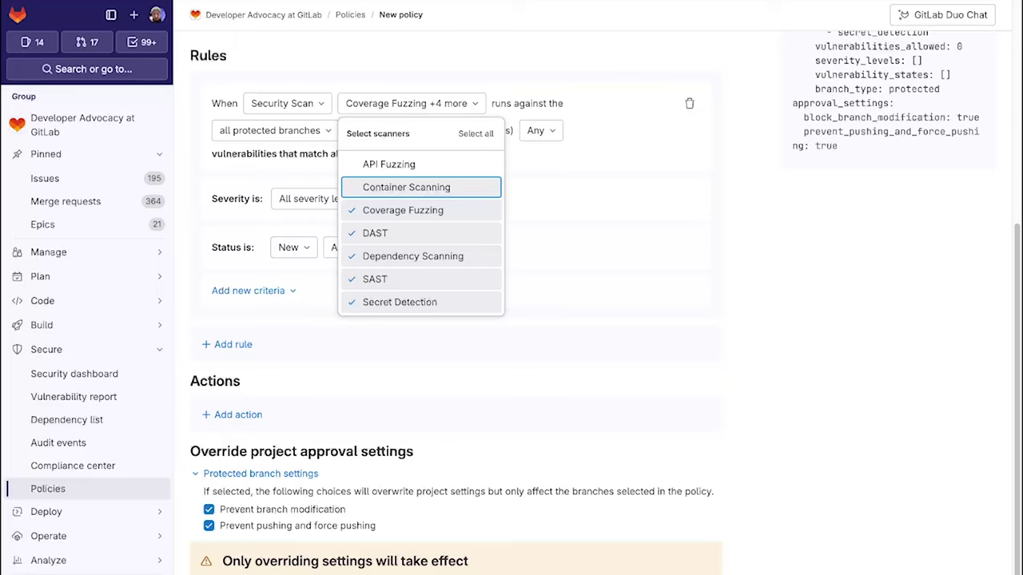
{"action": "key", "text": "Escape"}
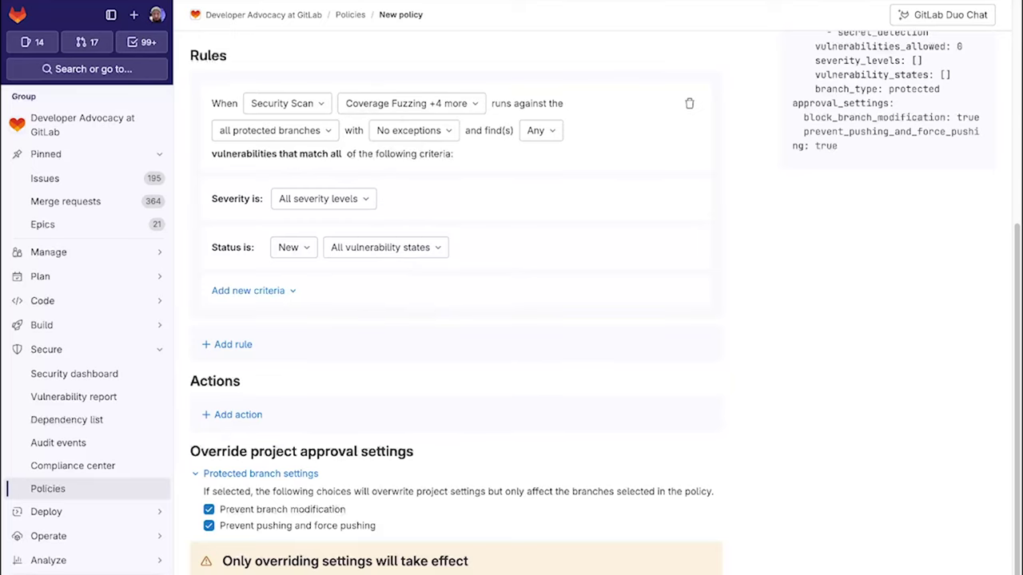
Deselect the Critical and High severity levels in the rule's criteria.
{"action": "key", "text": "Tab"}
{"action": "key", "text": "Return"}
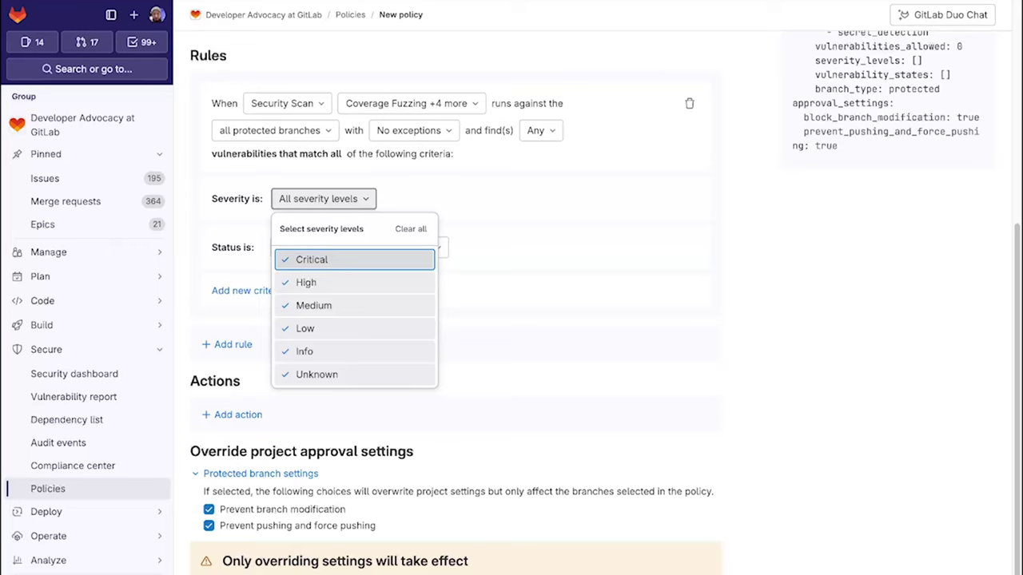
{"action": "key", "text": "Return"}
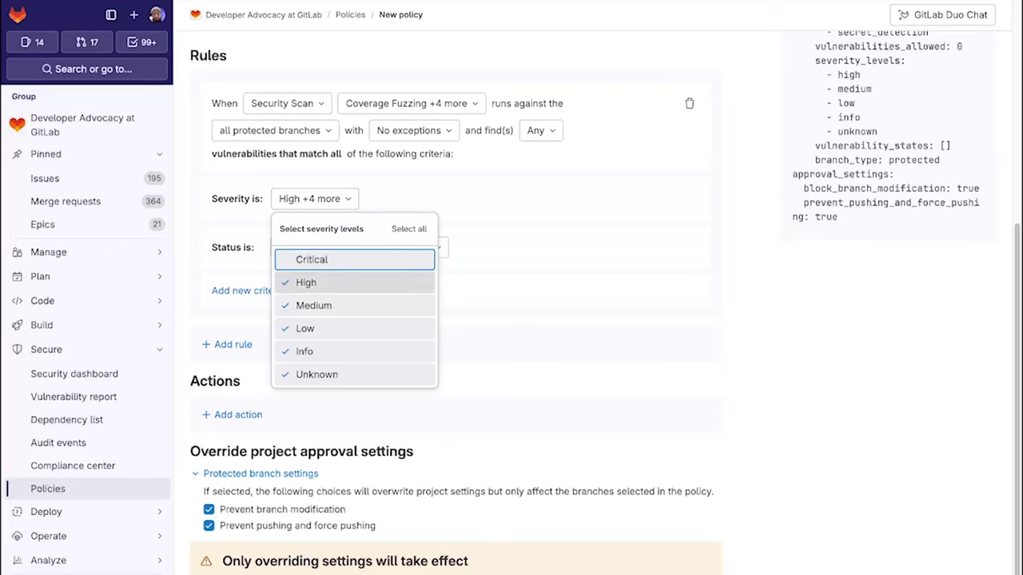
{"action": "key", "text": "Down"}
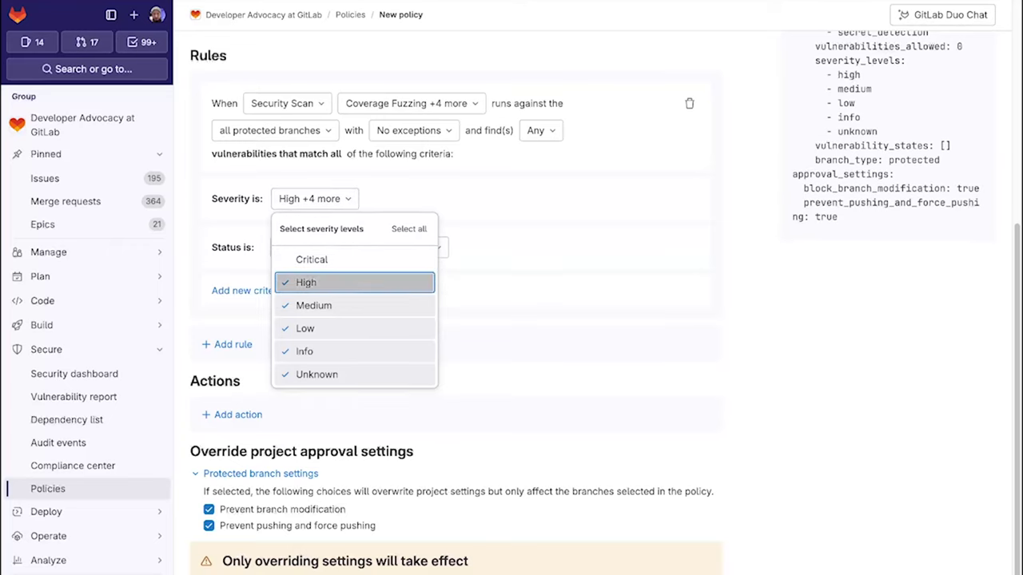
{"action": "key", "text": "Return"}
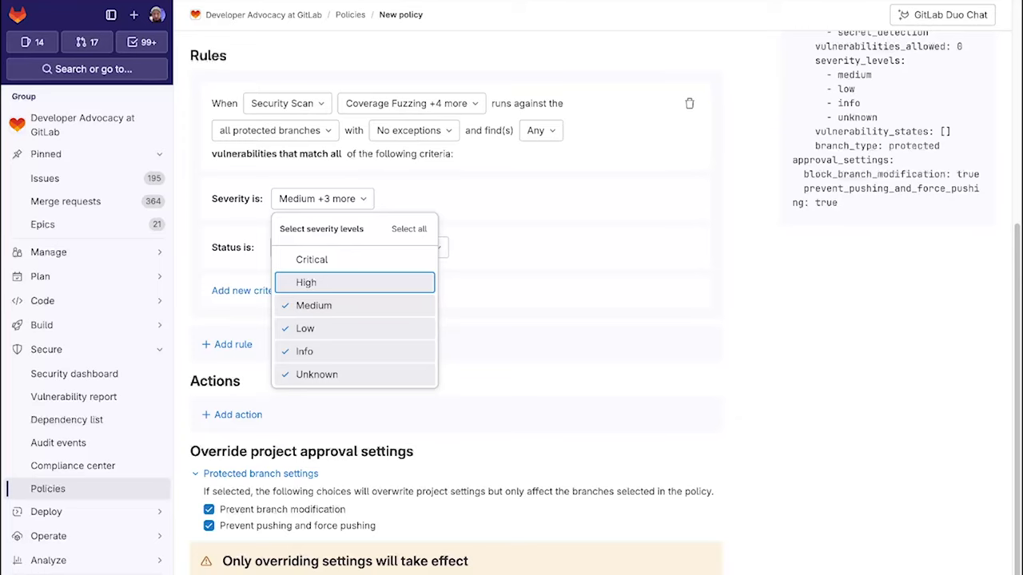
Reselect the High and Critical severity levels in the rule's criteria.
{"action": "key", "text": "Return"}
{"action": "key", "text": "Up"}
{"action": "key", "text": "Return"}
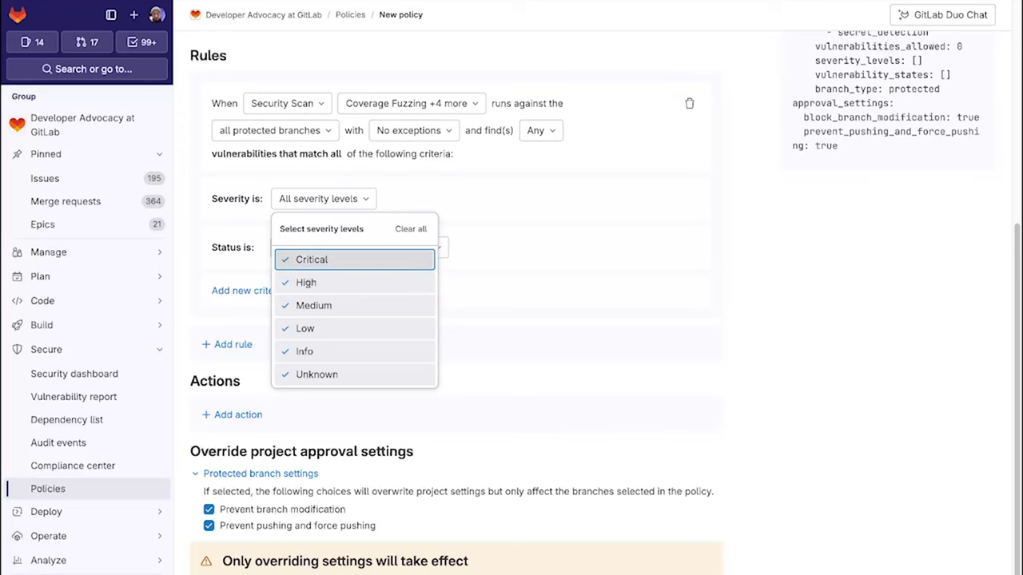
Limit the rule to Critical and High severity by deselecting Medium, Low, Info and Unknown.
{"action": "key", "text": "Down"}
{"action": "key", "text": "Down"}
{"action": "key", "text": "Return"}
{"action": "key", "text": "Down"}
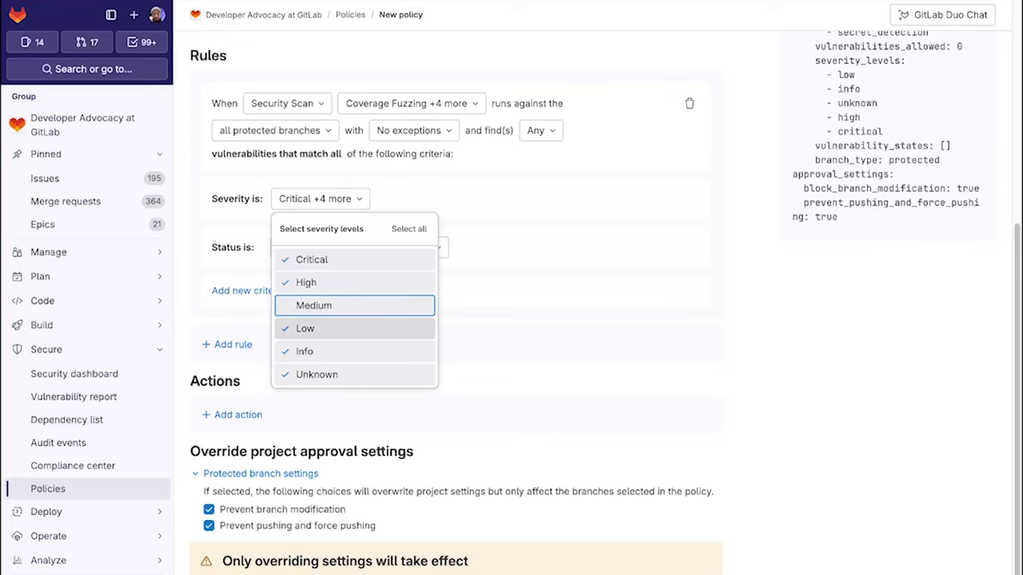
{"action": "key", "text": "Return"}
{"action": "key", "text": "Down"}
{"action": "key", "text": "Return"}
{"action": "key", "text": "Down"}
{"action": "key", "text": "Return"}
{"action": "key", "text": "Escape"}
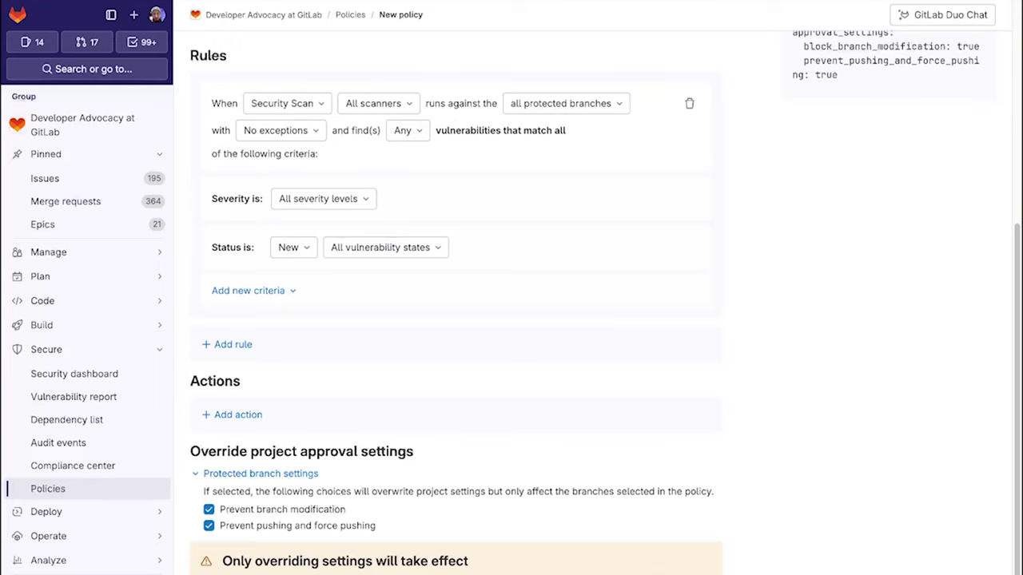
Change the rule's type to License Scan and set its license criterion to Except.
{"action": "key", "text": "Return"}
{"action": "key", "text": "Down"}
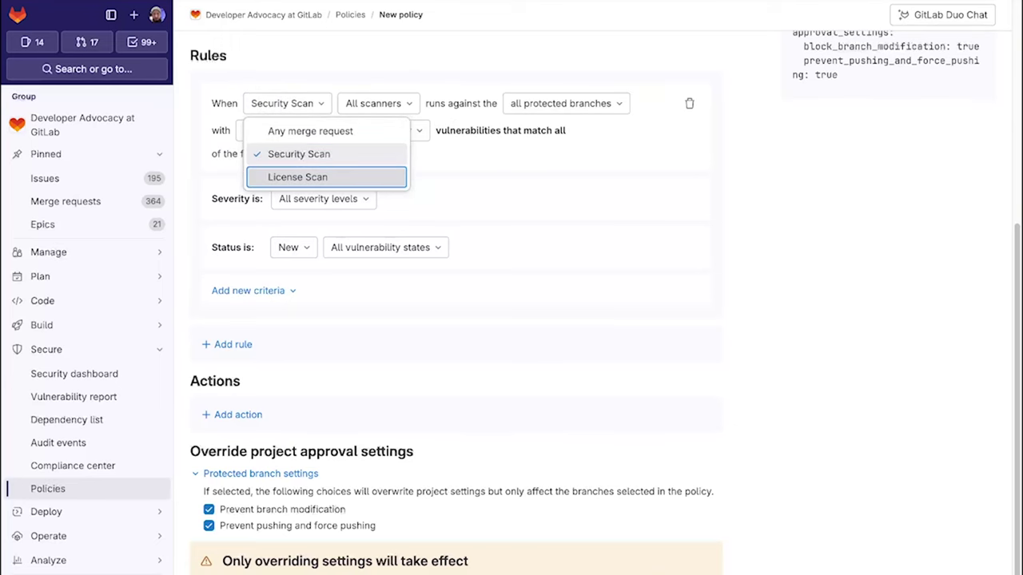
{"action": "key", "text": "Return"}
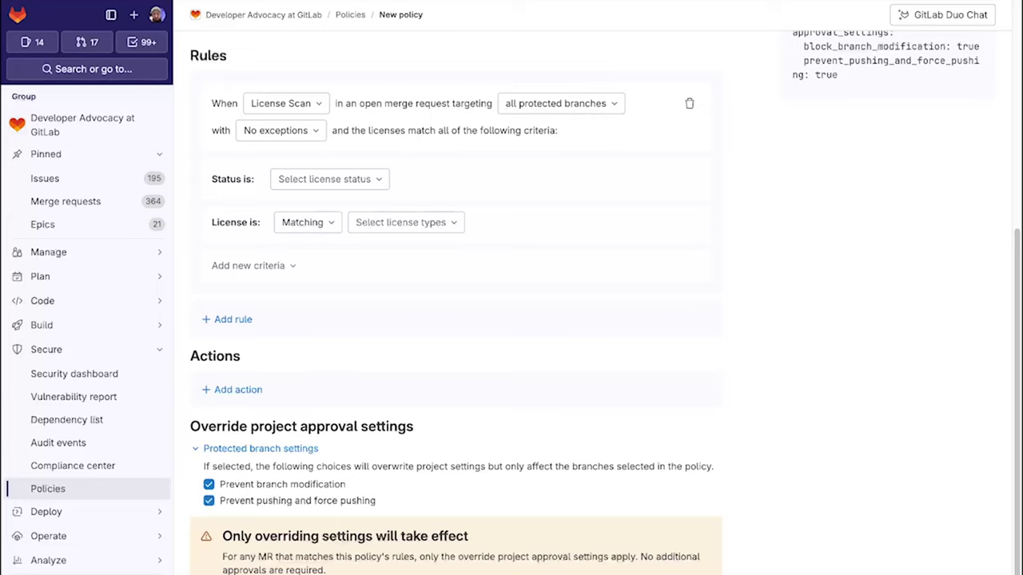
{"action": "left_click", "coordinate": [307, 223]}
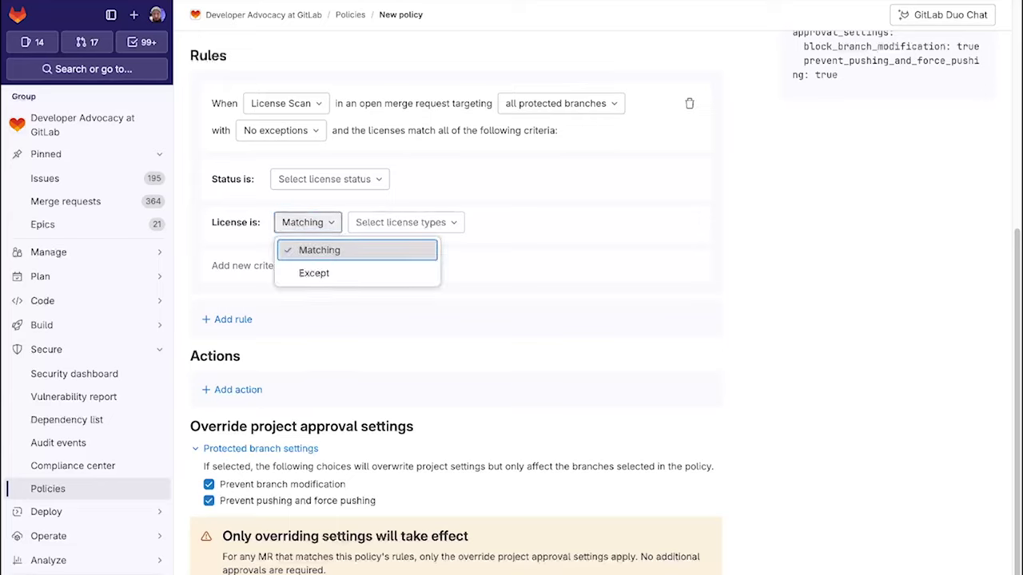
{"action": "key", "text": "Down"}
{"action": "key", "text": "Return"}
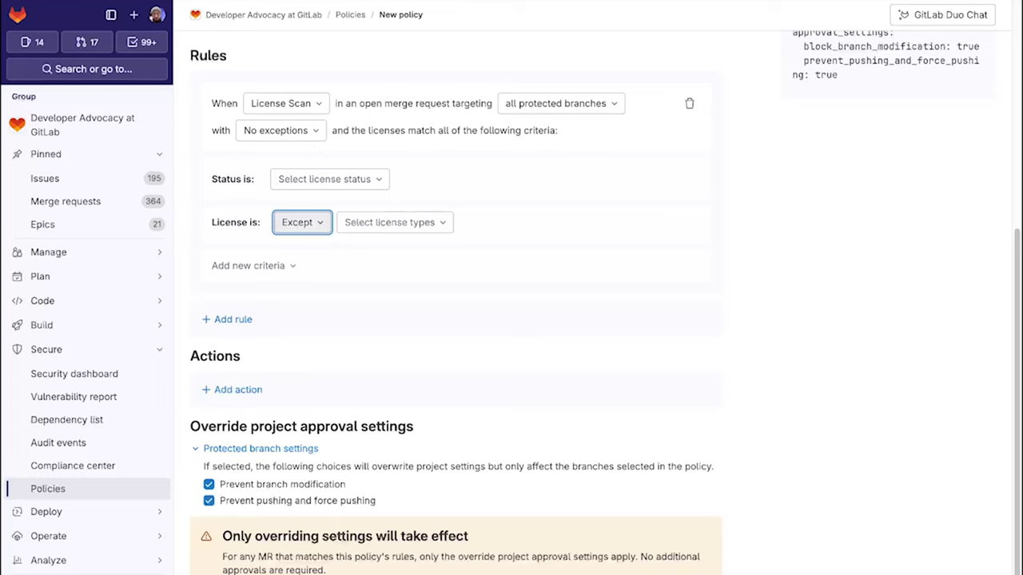
Select Apple MIT License, MIT License and MIT License Modern Variant as the license types excepted by the rule.
{"action": "key", "text": "Tab"}
{"action": "key", "text": "Return"}
{"action": "type", "text": "MIT L"}
{"action": "key", "text": "Down"}
{"action": "key", "text": "Return"}
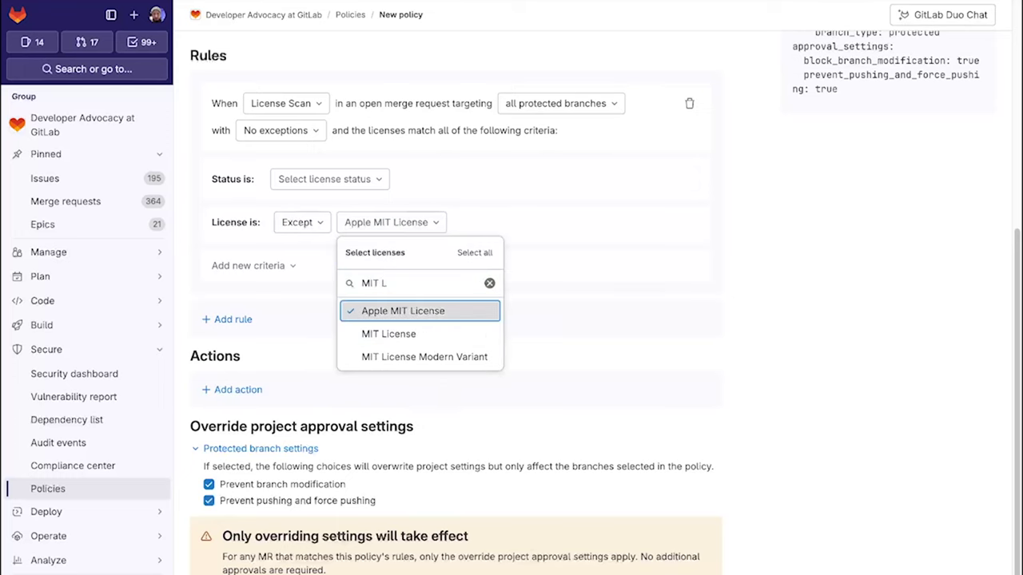
{"action": "key", "text": "Down"}
{"action": "key", "text": "Return"}
{"action": "key", "text": "Down"}
{"action": "key", "text": "Return"}
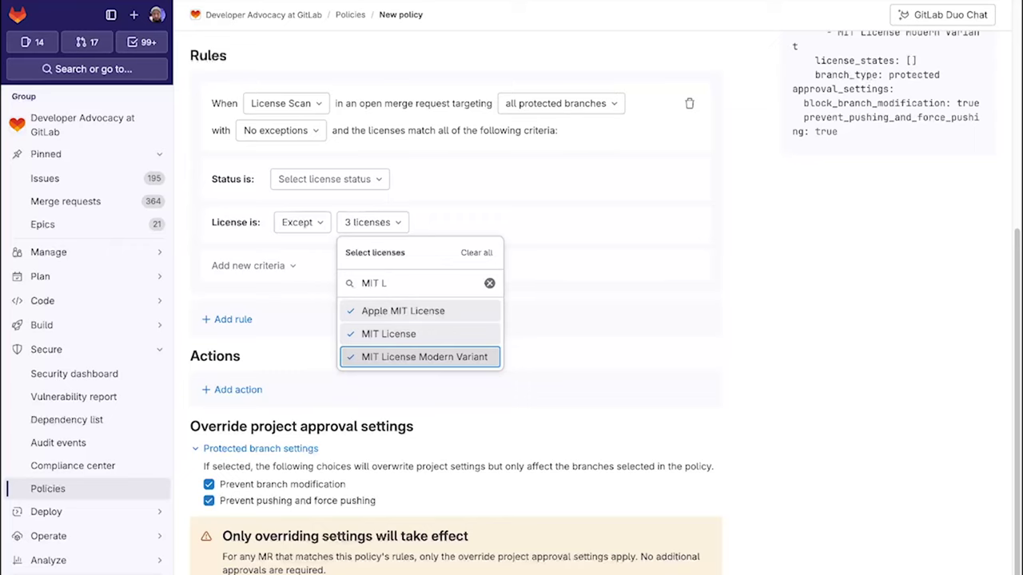
{"action": "key", "text": "Escape"}
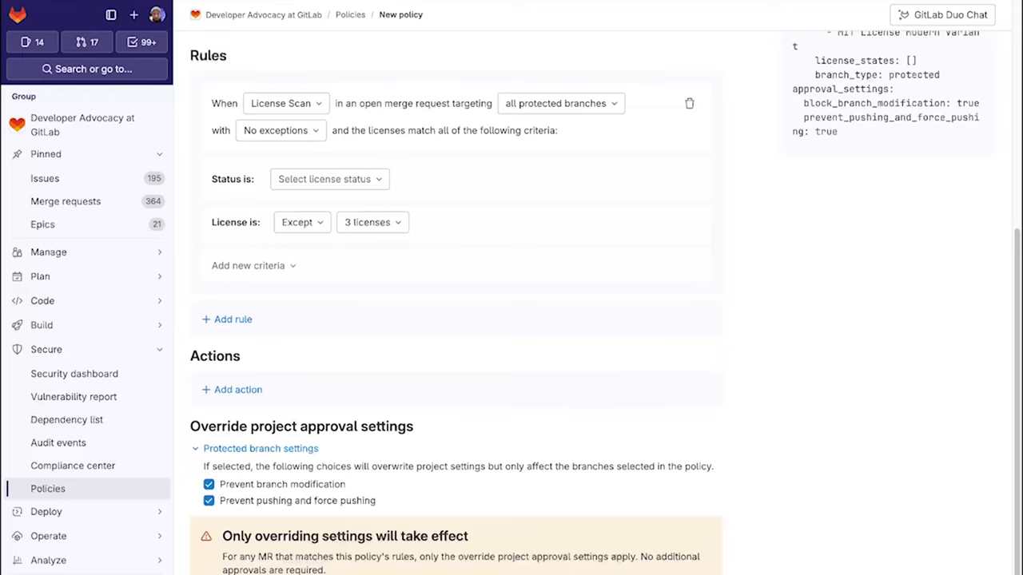
Add an approval action that requires approval from Roles and open the choice of specific roles.
{"action": "scroll", "coordinate": [455, 319], "scroll_direction": "down", "scroll_amount": 1}
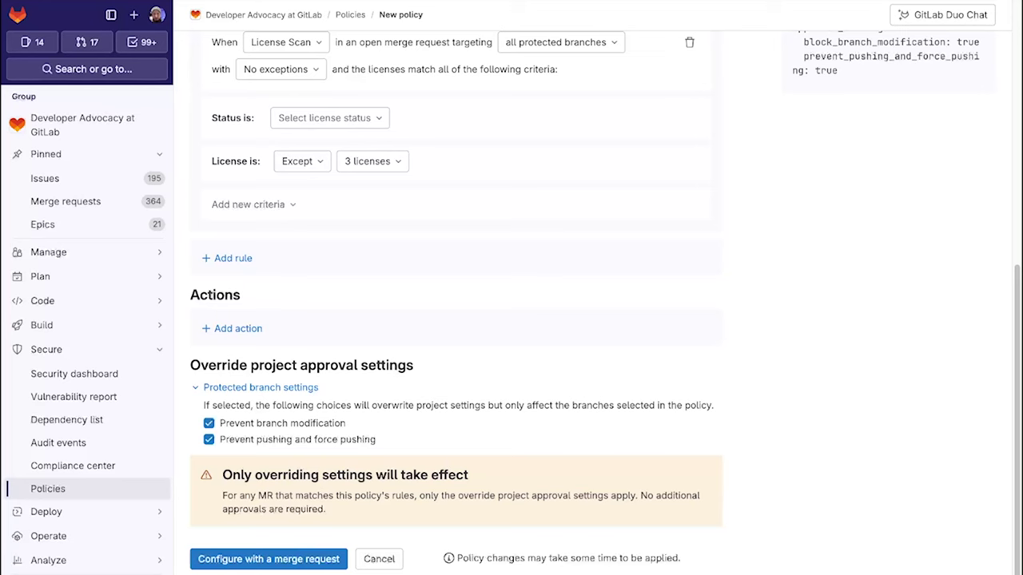
{"action": "left_click", "coordinate": [238, 329]}
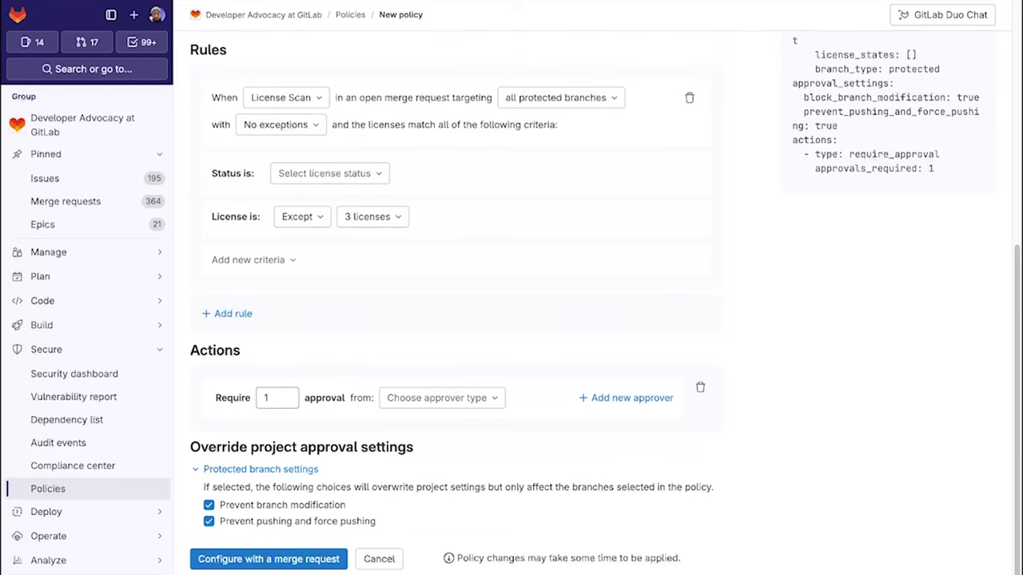
{"action": "left_click", "coordinate": [442, 397]}
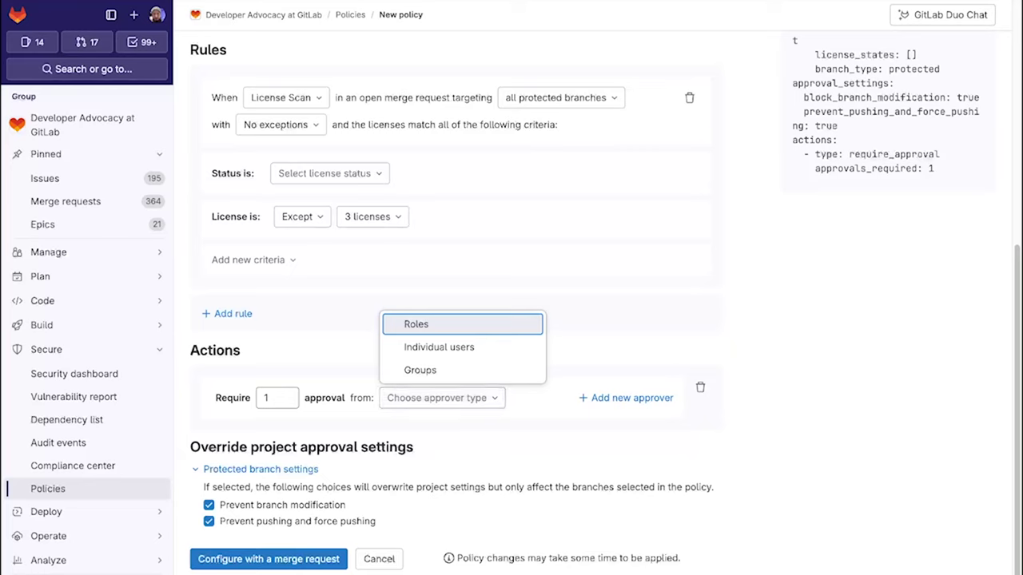
{"action": "left_click", "coordinate": [415, 324]}
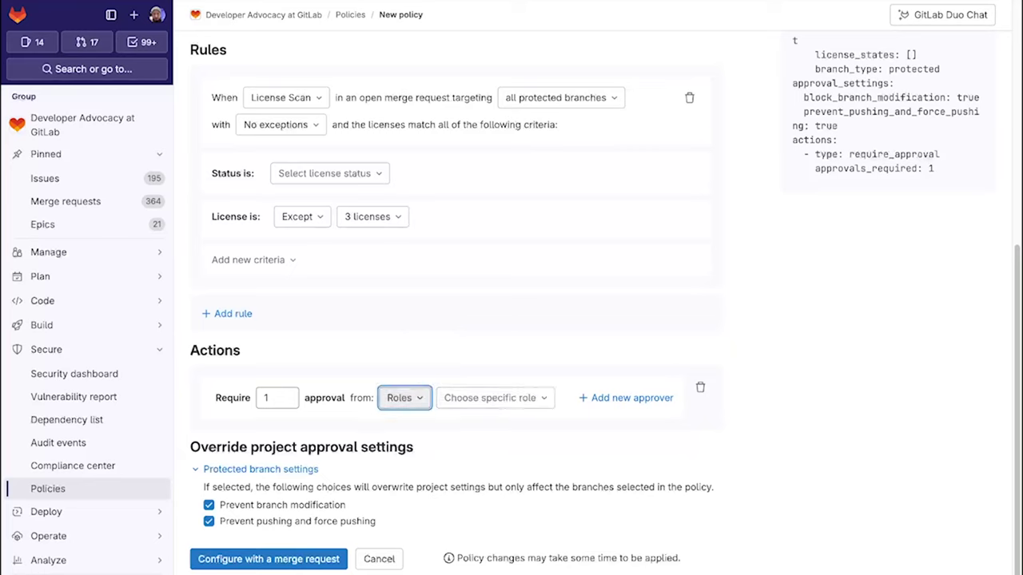
{"action": "left_click", "coordinate": [494, 397]}
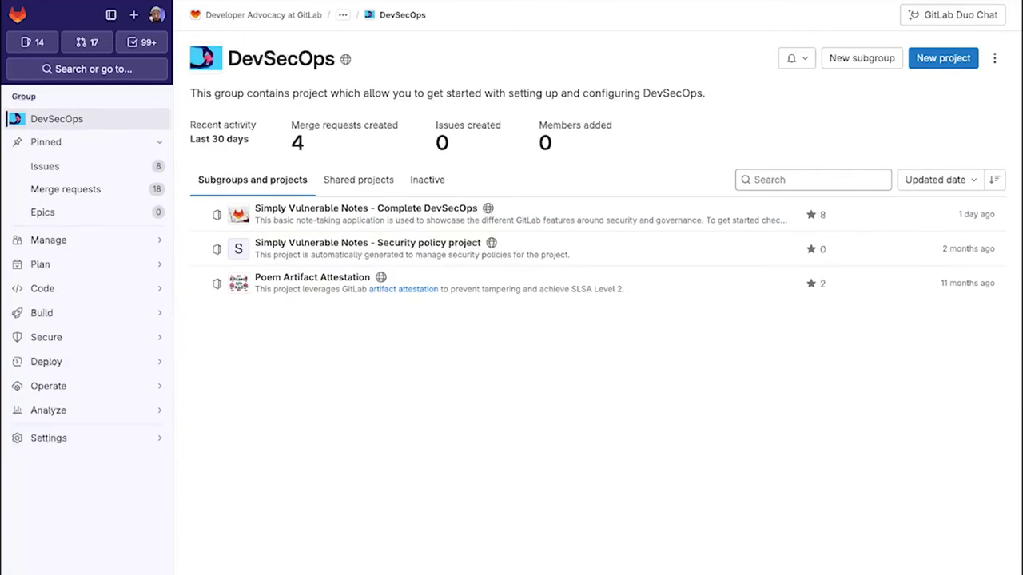
Open policy.yml in the .gitlab/security-policies folder of the Simply Vulnerable Notes security policy project and examine its approval policies.
{"action": "left_click", "coordinate": [368, 243]}
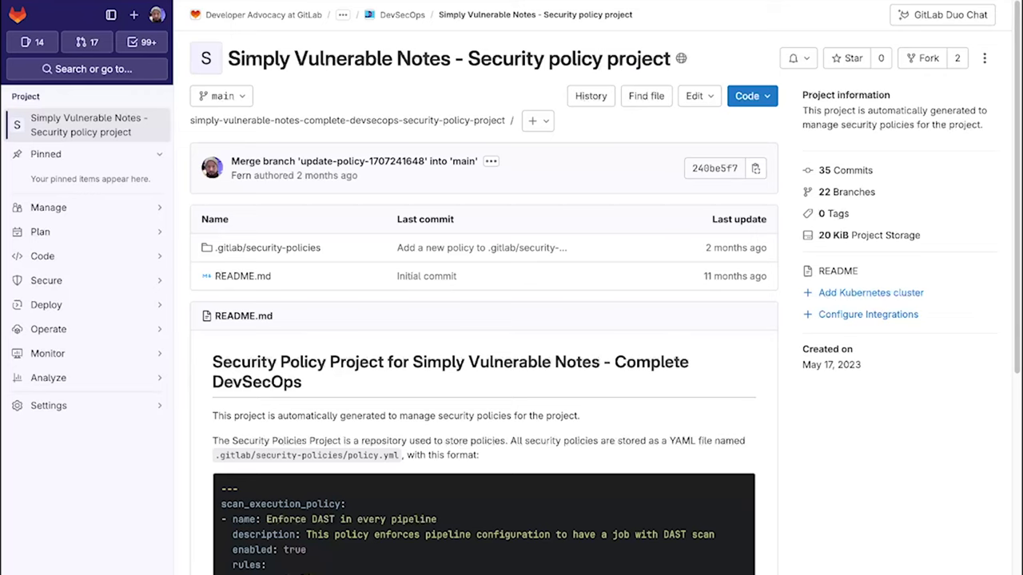
{"action": "left_click", "coordinate": [239, 248]}
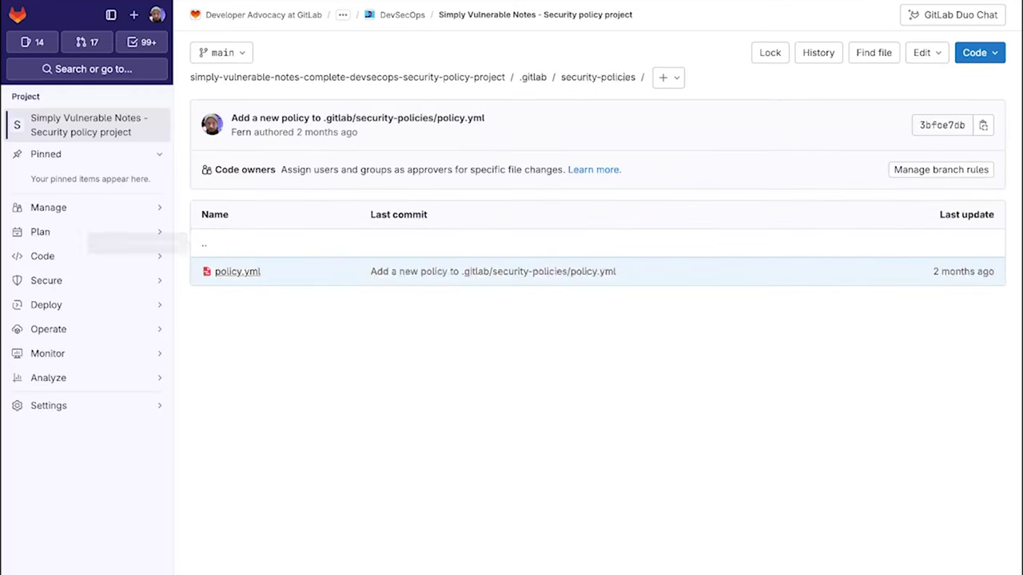
{"action": "left_click", "coordinate": [237, 271]}
{"action": "scroll", "coordinate": [591, 319], "scroll_direction": "down", "scroll_amount": 5}
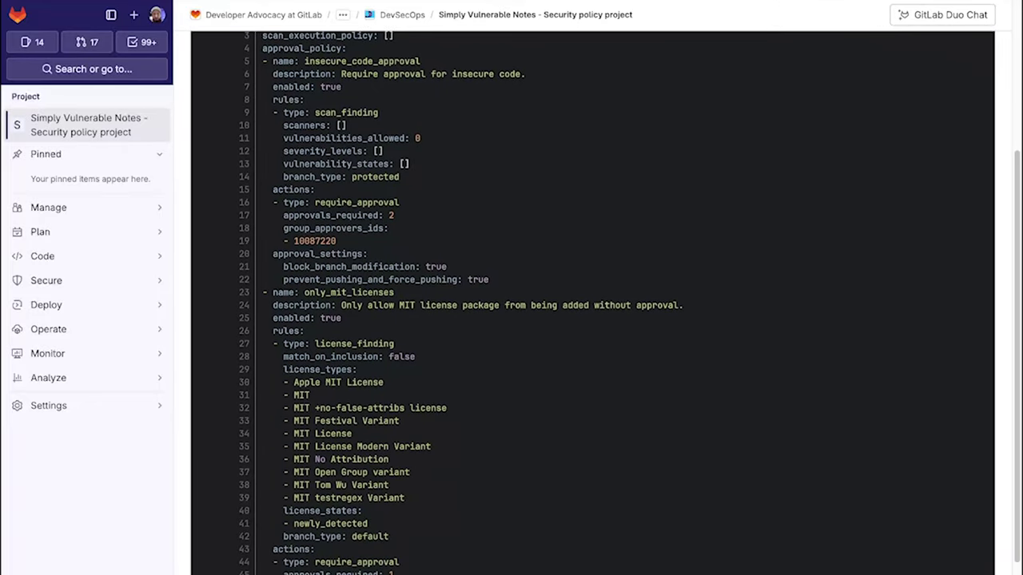
{"action": "scroll", "coordinate": [591, 319], "scroll_direction": "down", "scroll_amount": 2}
{"action": "scroll", "coordinate": [591, 319], "scroll_direction": "up", "scroll_amount": 7}
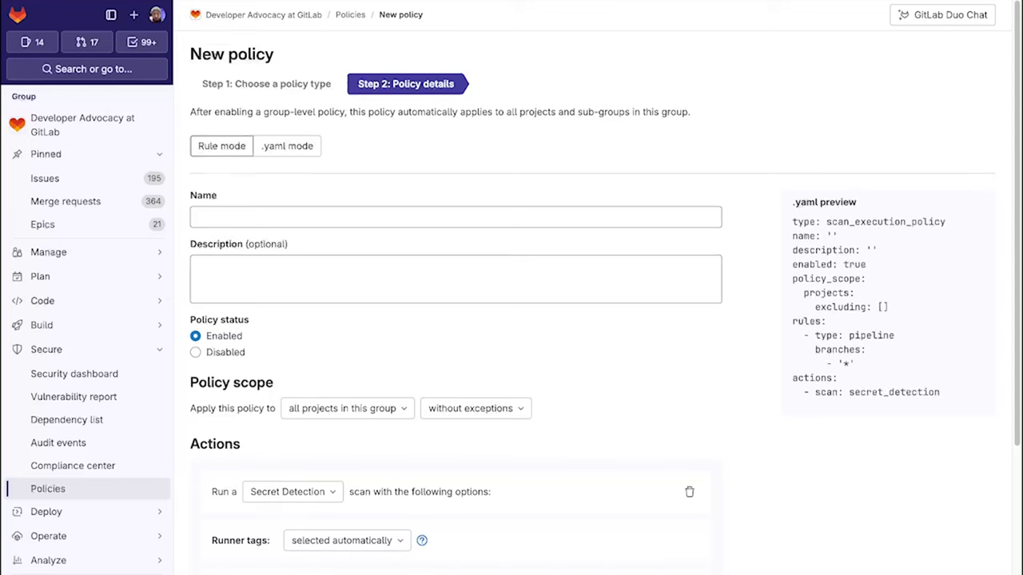
Add a scan action to the new scan execution policy and set its scanner to SAST.
{"action": "scroll", "coordinate": [604, 302], "scroll_direction": "down", "scroll_amount": 5}
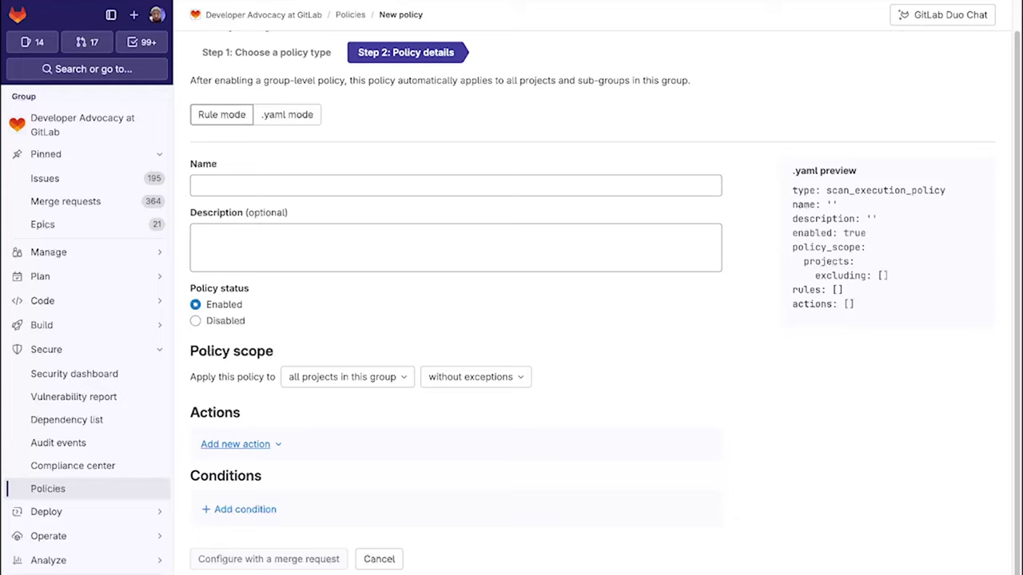
{"action": "left_click", "coordinate": [235, 443]}
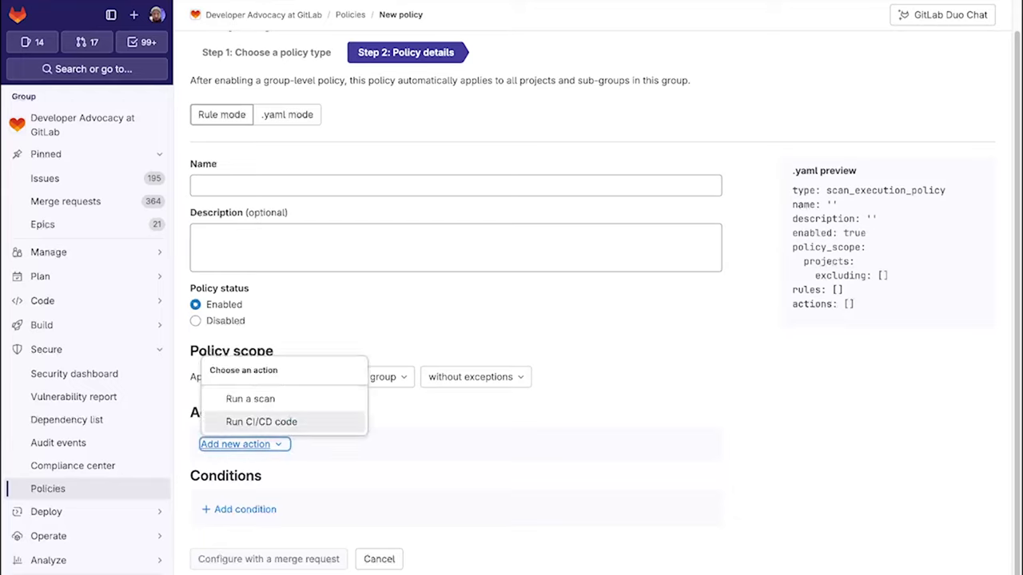
{"action": "left_click", "coordinate": [250, 399]}
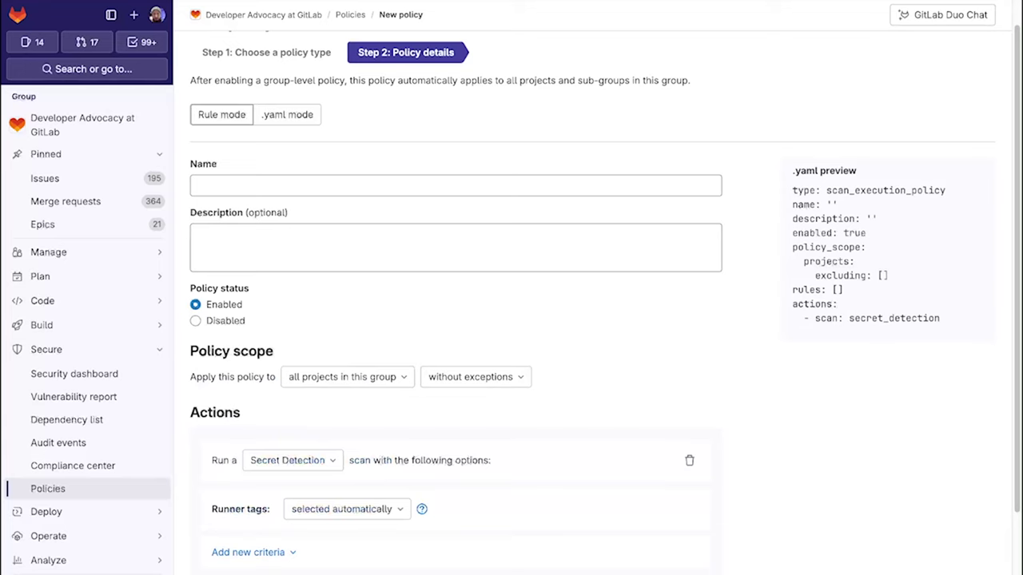
{"action": "scroll", "coordinate": [456, 319], "scroll_direction": "down", "scroll_amount": 2}
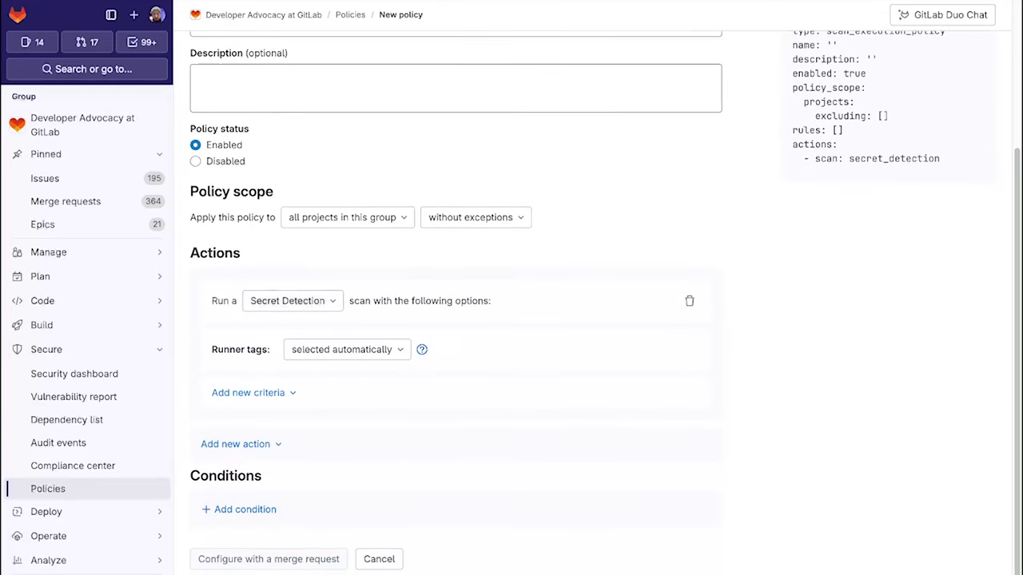
{"action": "left_click", "coordinate": [293, 301]}
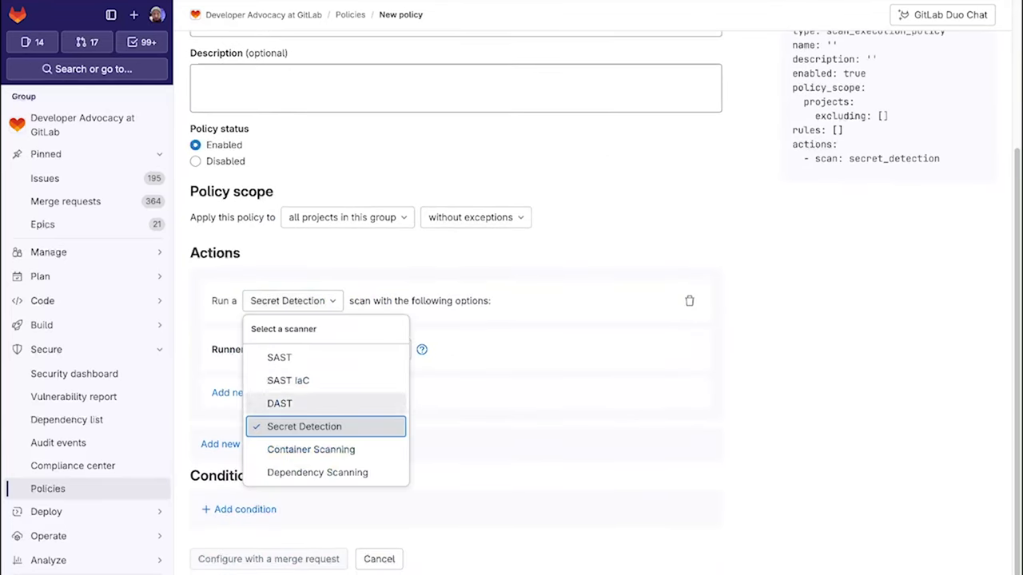
{"action": "left_click", "coordinate": [280, 358]}
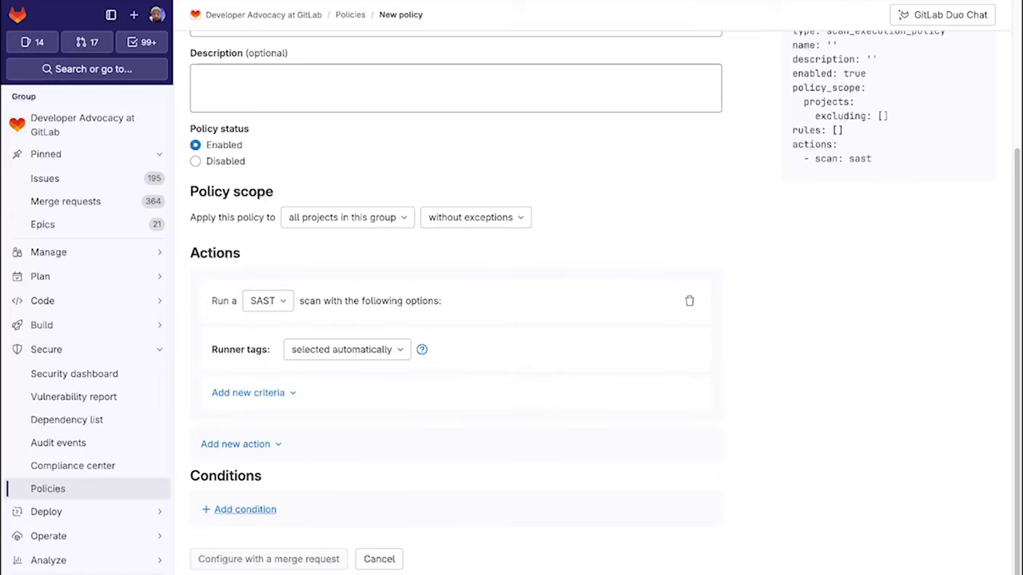
Add a condition of type Schedules to the policy and a Customized CI Variables criterion to the SAST scan.
{"action": "left_click", "coordinate": [245, 509]}
{"action": "scroll", "coordinate": [244, 509], "scroll_direction": "down", "scroll_amount": 1}
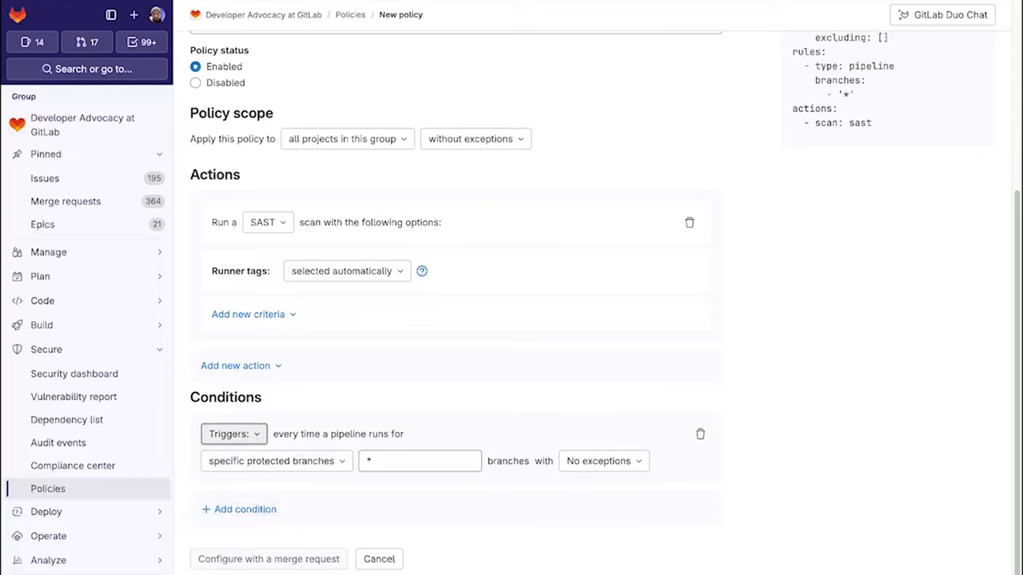
{"action": "key", "text": "Return"}
{"action": "key", "text": "Down"}
{"action": "key", "text": "Return"}
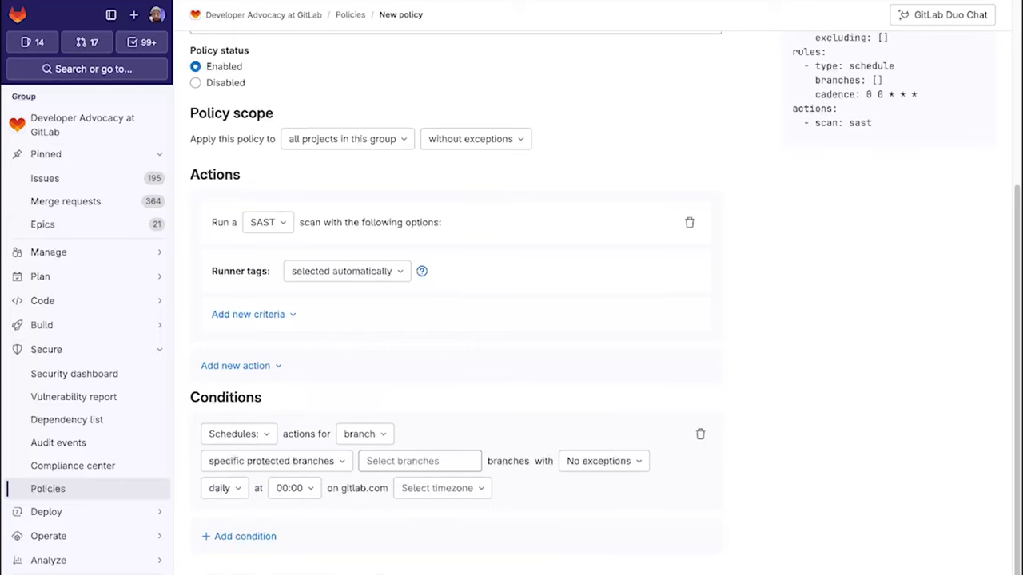
{"action": "left_click", "coordinate": [247, 313]}
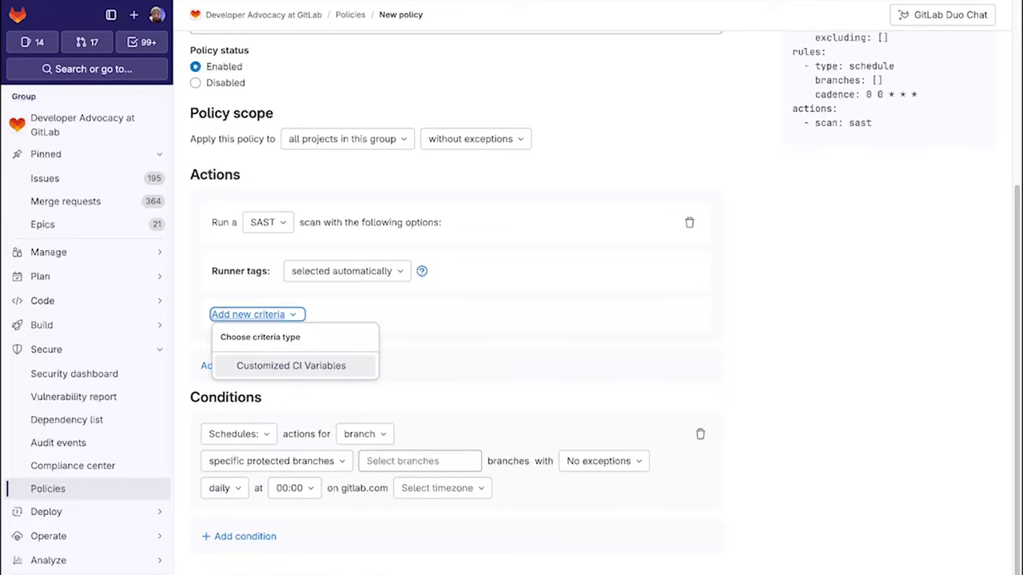
{"action": "key", "text": "Return"}
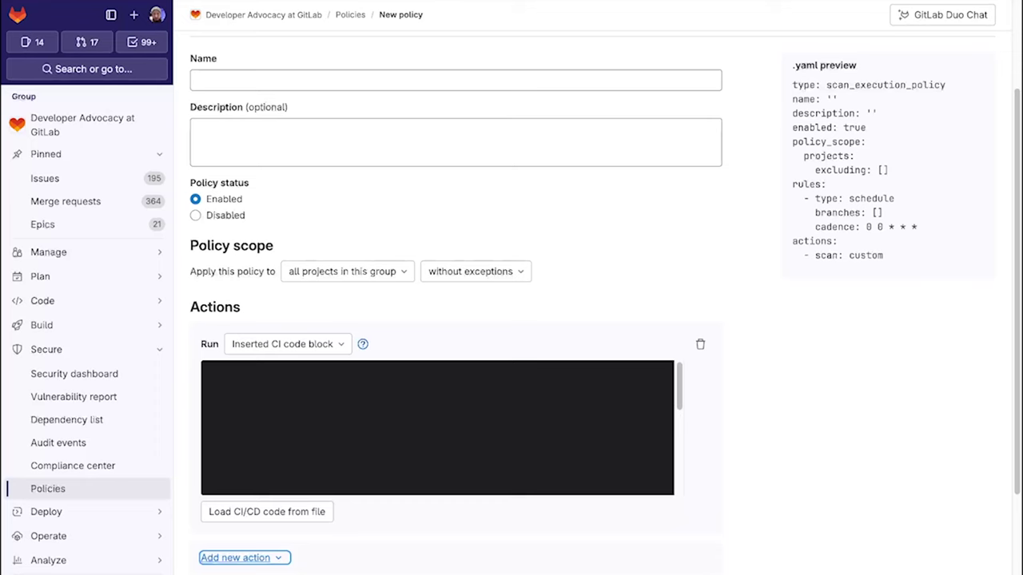
Switch the CI/CD code action from the inserted CI code block to the next available source option.
{"action": "left_click", "coordinate": [286, 344]}
{"action": "key", "text": "Down"}
{"action": "key", "text": "Return"}
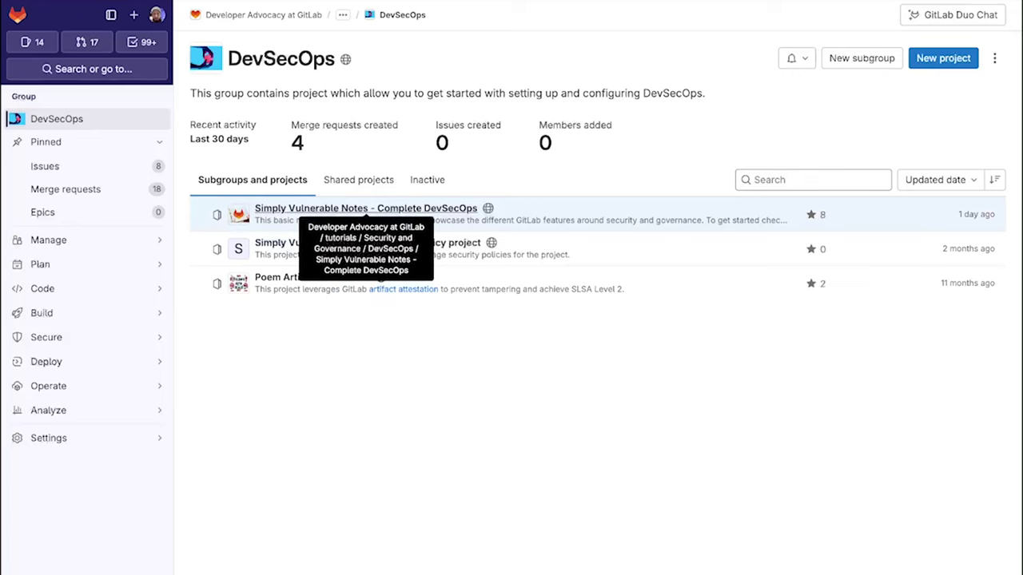
Open the .gitlab-ci.yml file of the Simply Vulnerable Notes - Complete DevSecOps project and examine its contents.
{"action": "left_click", "coordinate": [366, 208]}
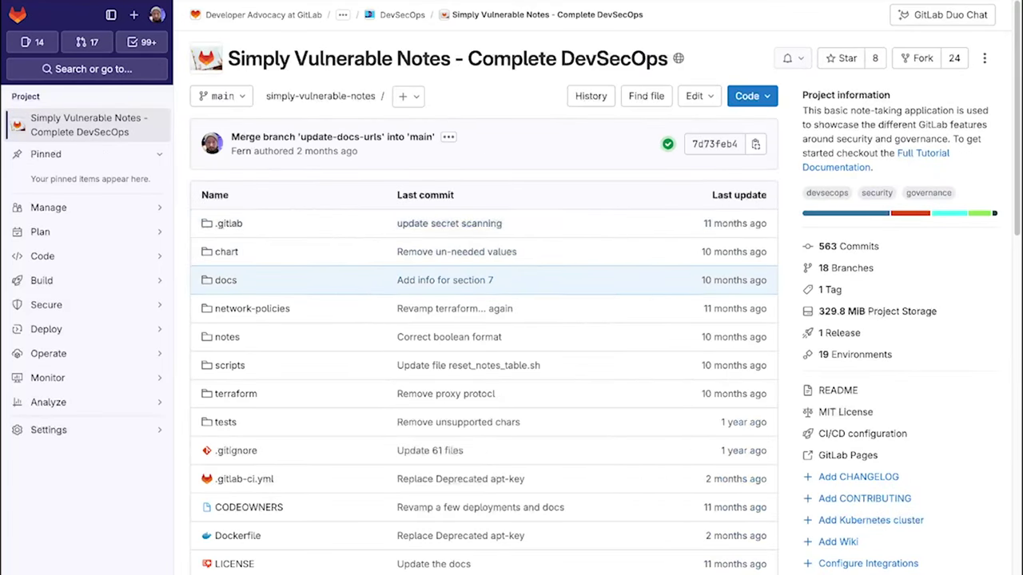
{"action": "left_click", "coordinate": [240, 478]}
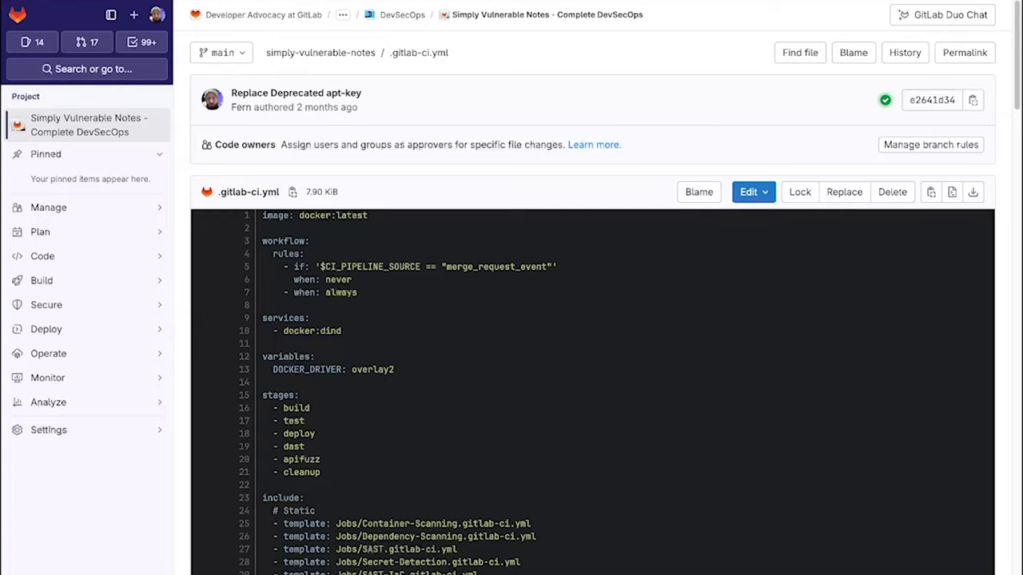
{"action": "scroll", "coordinate": [591, 360], "scroll_direction": "down", "scroll_amount": 2}
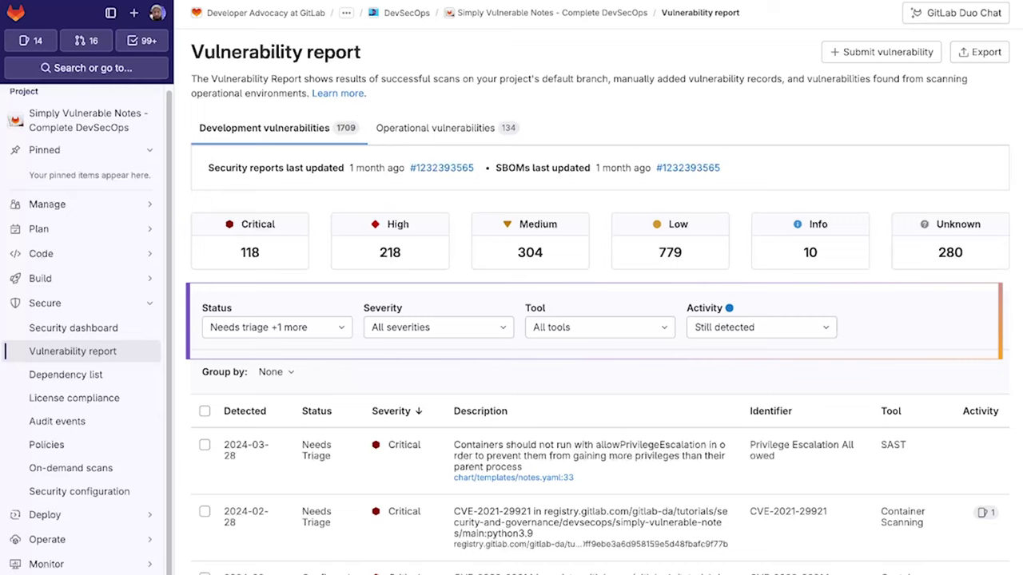
Examine the Status, Severity, Tool and Activity filter options of the project's vulnerability report.
{"action": "left_click", "coordinate": [276, 327]}
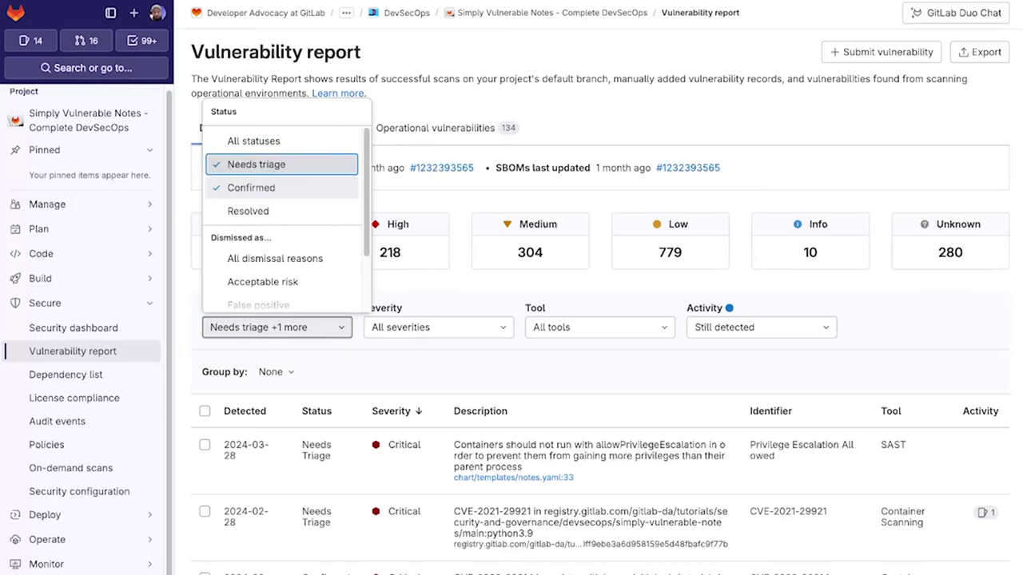
{"action": "left_click", "coordinate": [438, 327]}
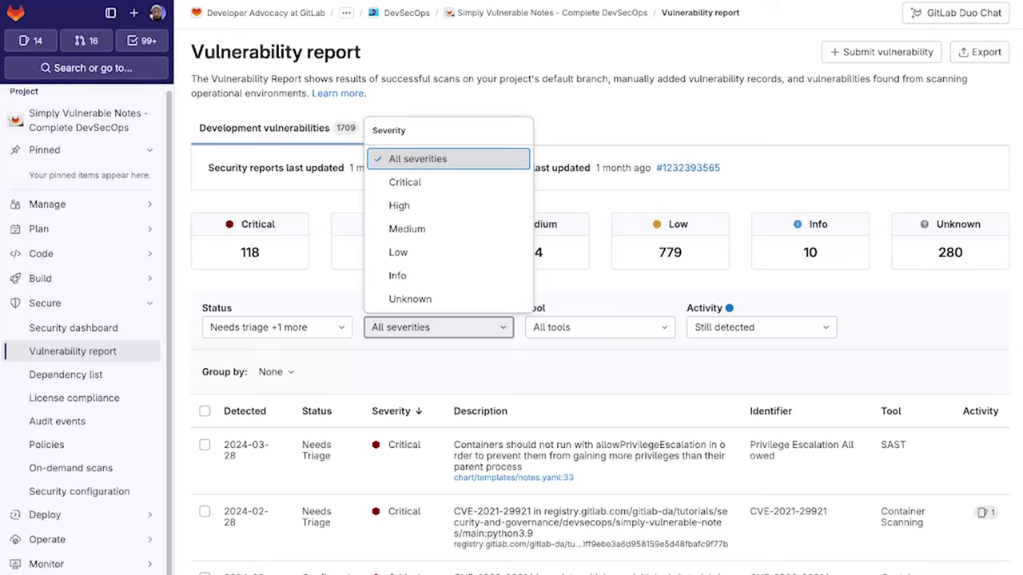
{"action": "key", "text": "Escape"}
{"action": "key", "text": "Tab"}
{"action": "key", "text": "Return"}
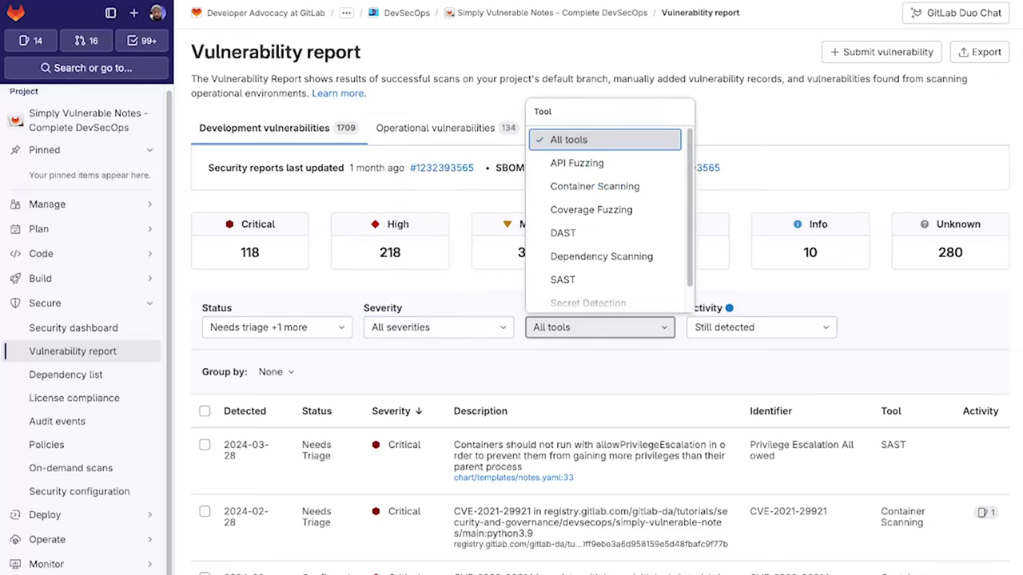
{"action": "key", "text": "Escape"}
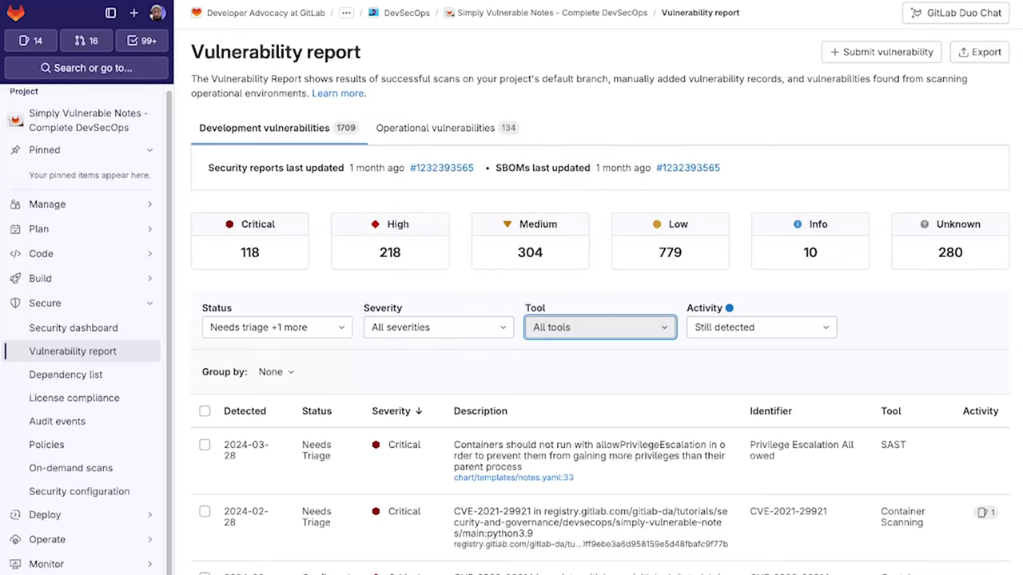
{"action": "key", "text": "Tab"}
{"action": "key", "text": "Return"}
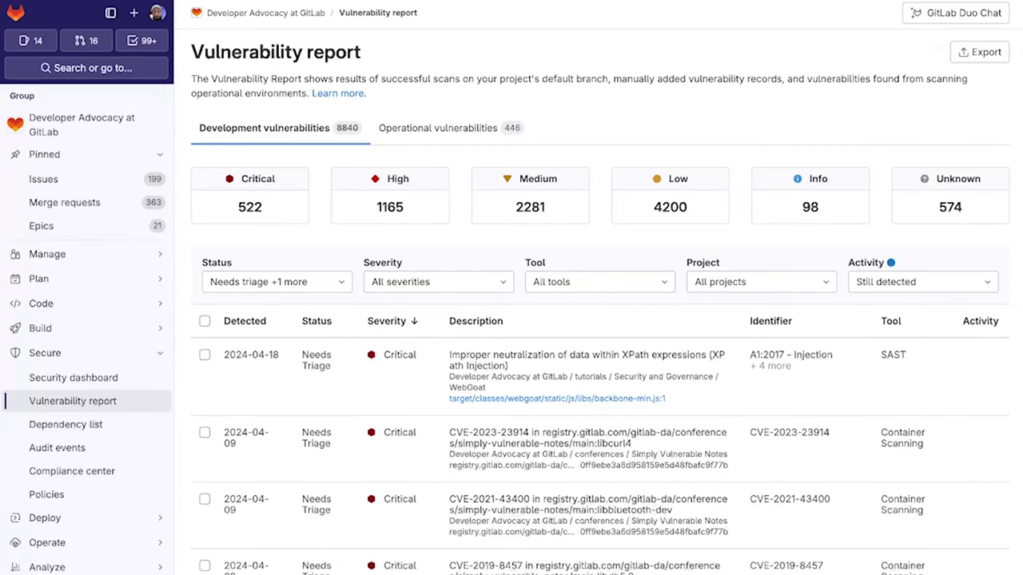
Examine the Project filter of the group's vulnerability report and its operational vulnerabilities.
{"action": "left_click", "coordinate": [760, 281]}
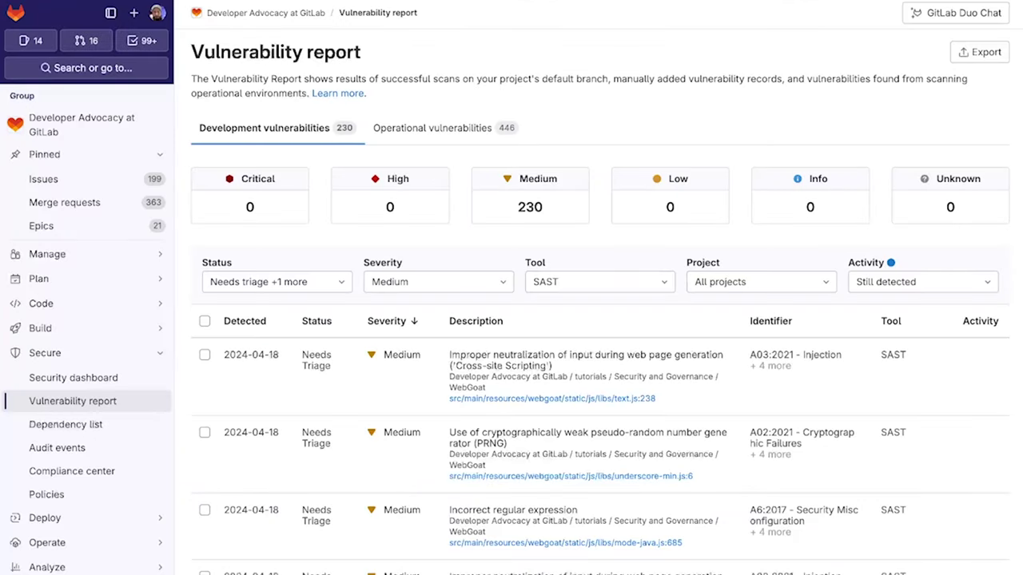
{"action": "left_click", "coordinate": [432, 128]}
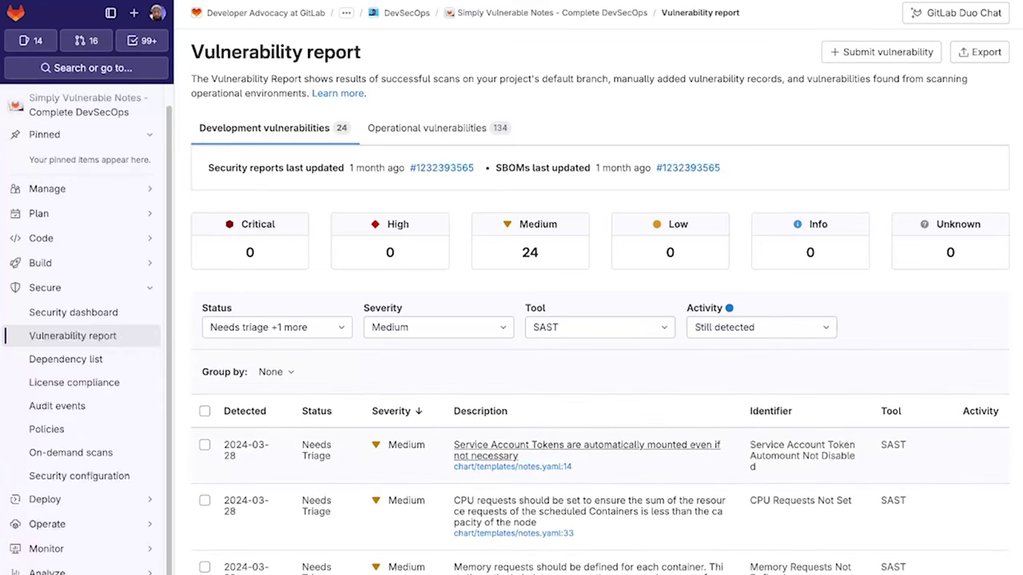
Open the SQL Injection finding at notes/db.py:100 from the project's report and examine its description, location, identifiers and training links.
{"action": "scroll", "coordinate": [587, 471], "scroll_direction": "down", "scroll_amount": 3}
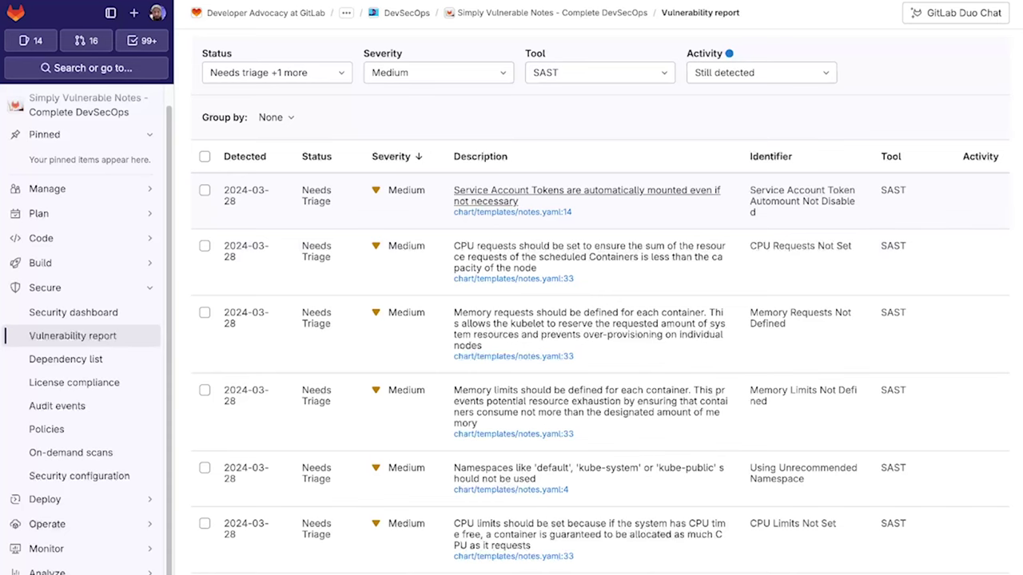
{"action": "scroll", "coordinate": [599, 367], "scroll_direction": "down", "scroll_amount": 10}
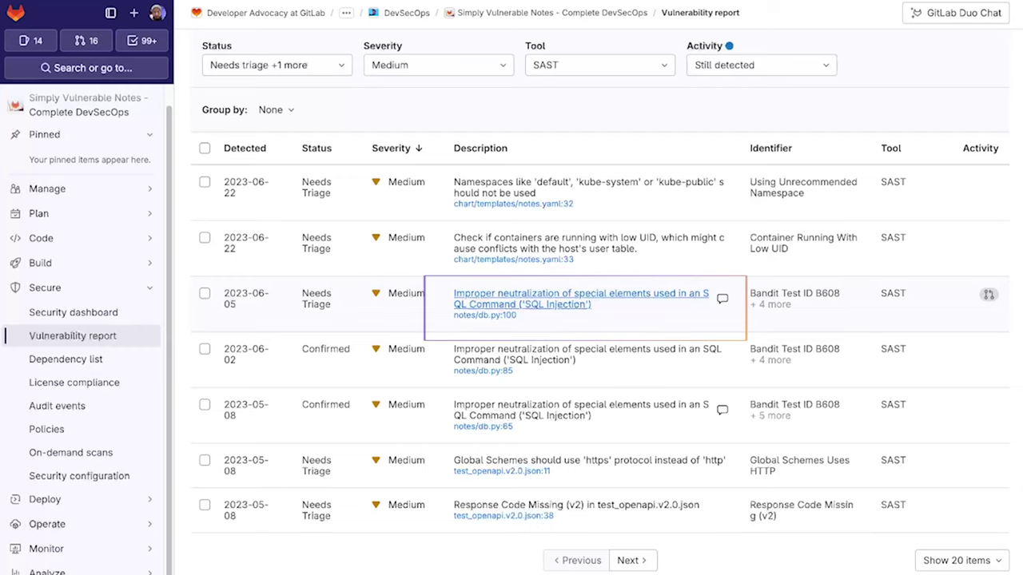
{"action": "left_click", "coordinate": [581, 294]}
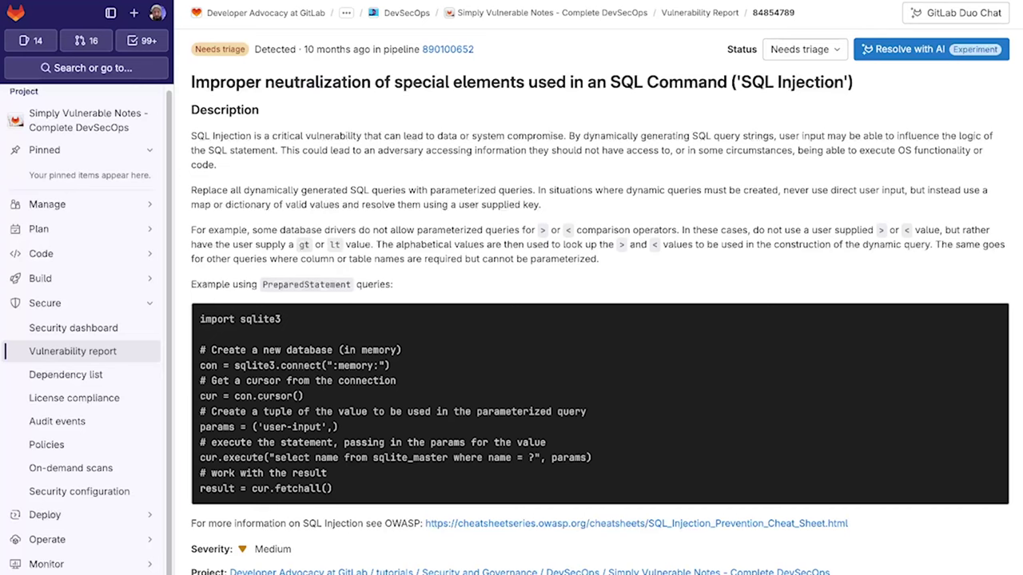
{"action": "scroll", "coordinate": [599, 320], "scroll_direction": "down", "scroll_amount": 4}
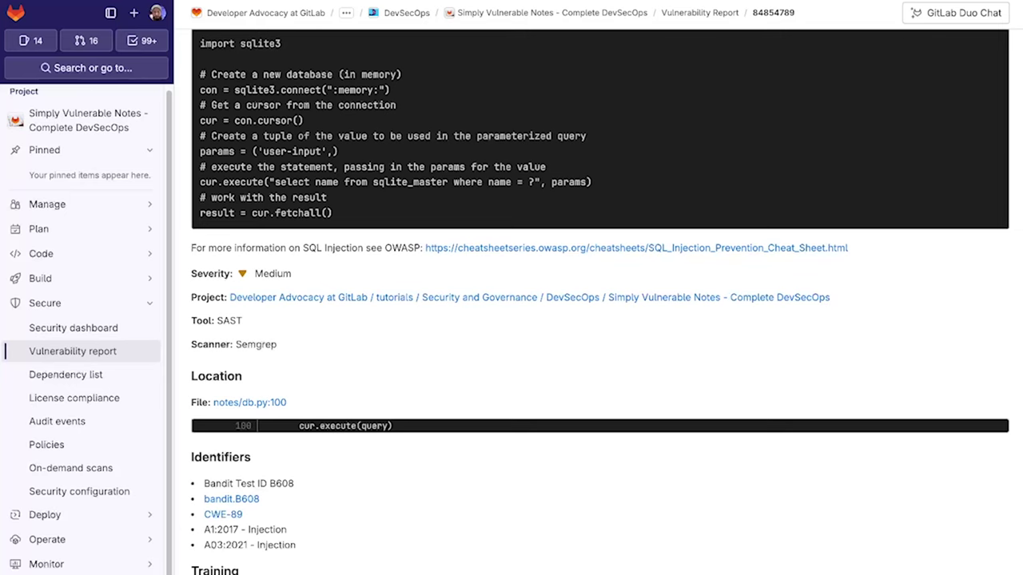
{"action": "scroll", "coordinate": [599, 320], "scroll_direction": "down", "scroll_amount": 1}
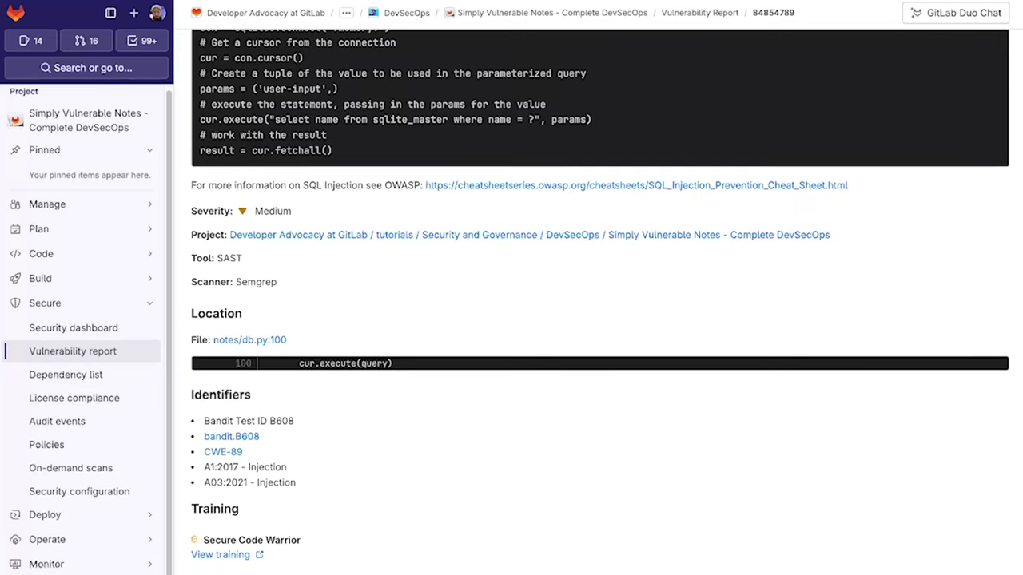
{"action": "scroll", "coordinate": [599, 319], "scroll_direction": "down", "scroll_amount": 1}
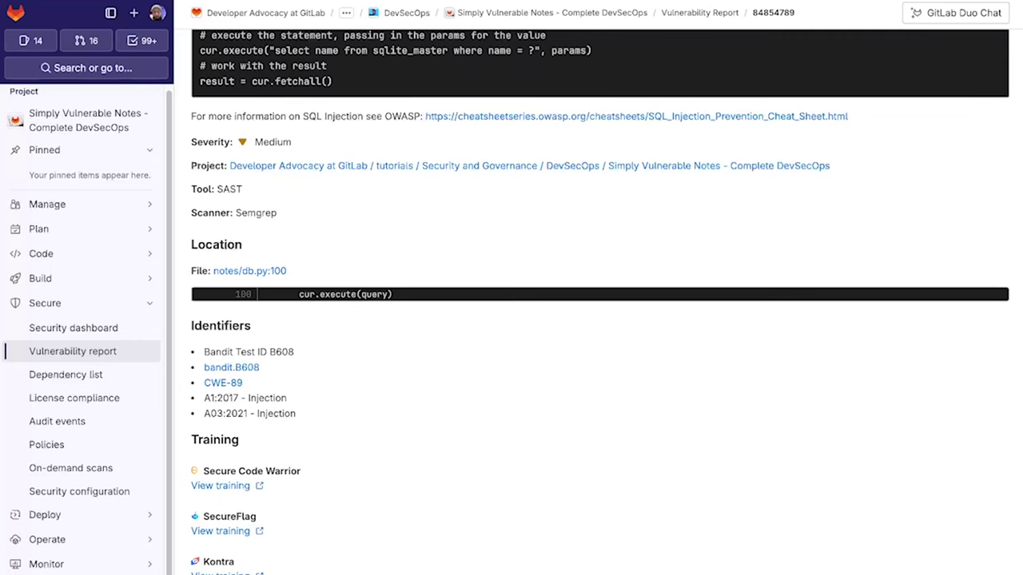
{"action": "scroll", "coordinate": [599, 319], "scroll_direction": "down", "scroll_amount": 2}
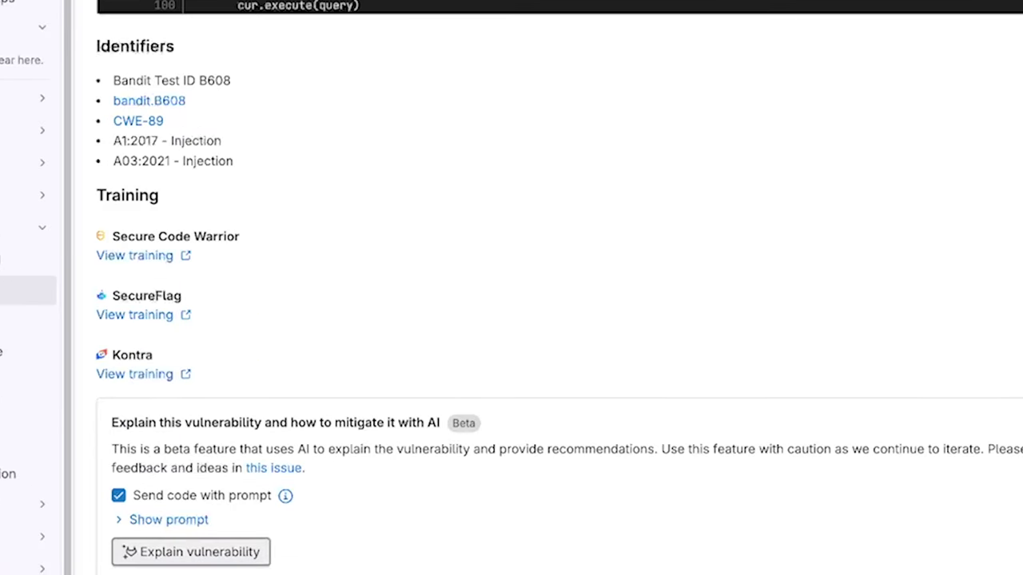
Generate an AI explanation of the SQL Injection vulnerability with its code included, and read the vulnerable code, attack example and fix.
{"action": "left_click", "coordinate": [191, 552]}
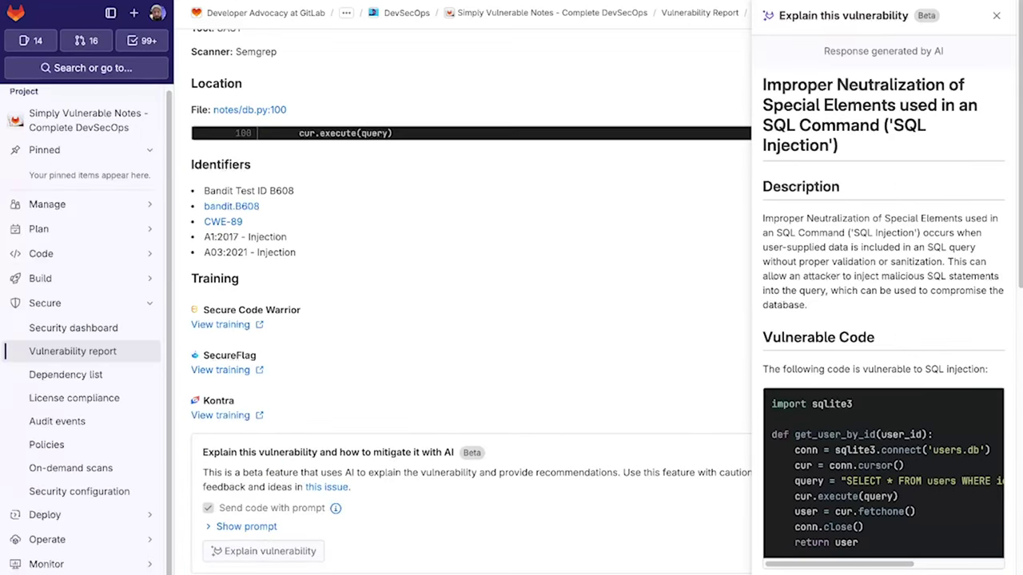
{"action": "scroll", "coordinate": [882, 319], "scroll_direction": "down", "scroll_amount": 3}
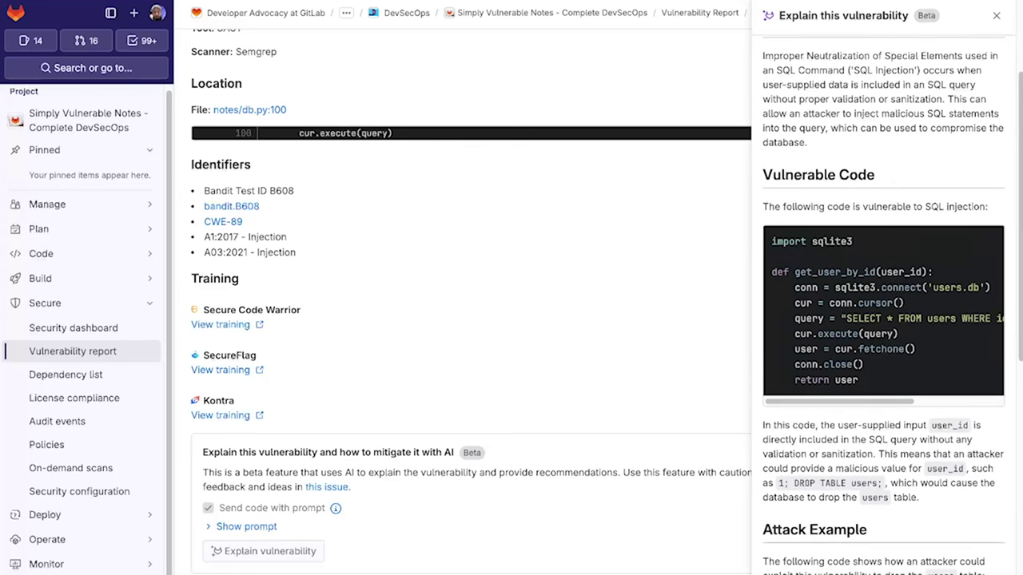
{"action": "scroll", "coordinate": [883, 320], "scroll_direction": "down", "scroll_amount": 3}
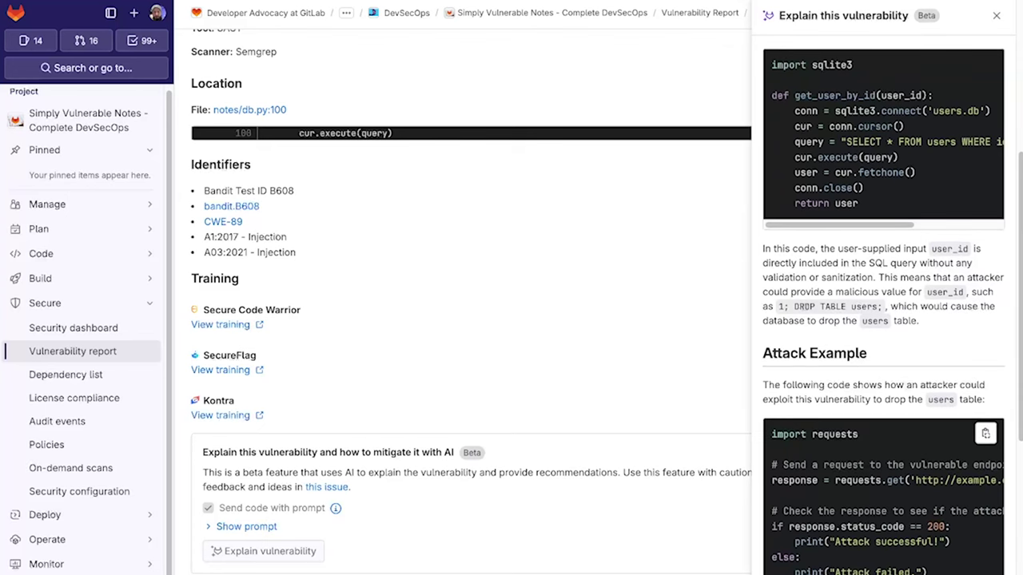
{"action": "scroll", "coordinate": [883, 320], "scroll_direction": "down", "scroll_amount": 5}
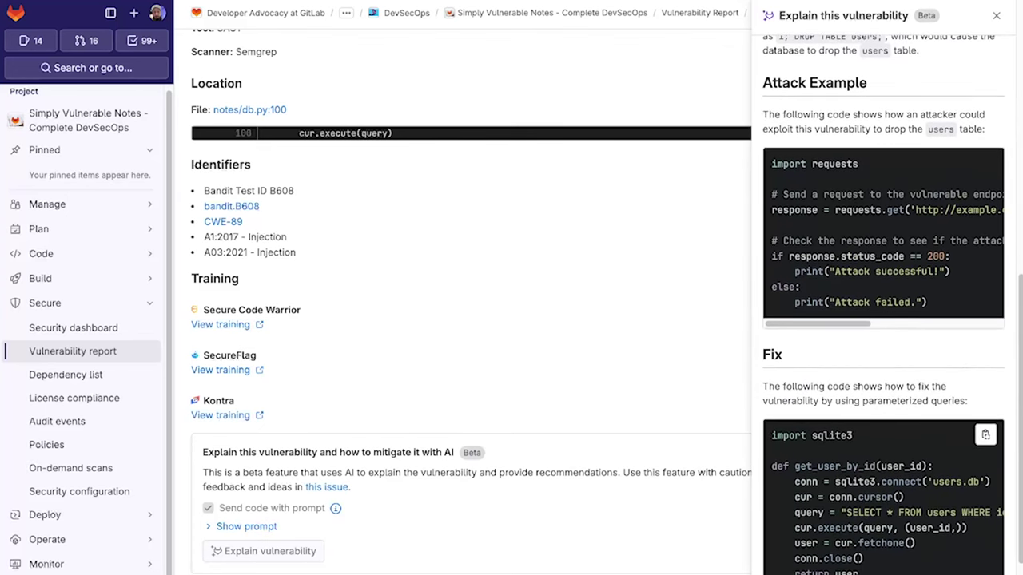
{"action": "scroll", "coordinate": [883, 319], "scroll_direction": "down", "scroll_amount": 3}
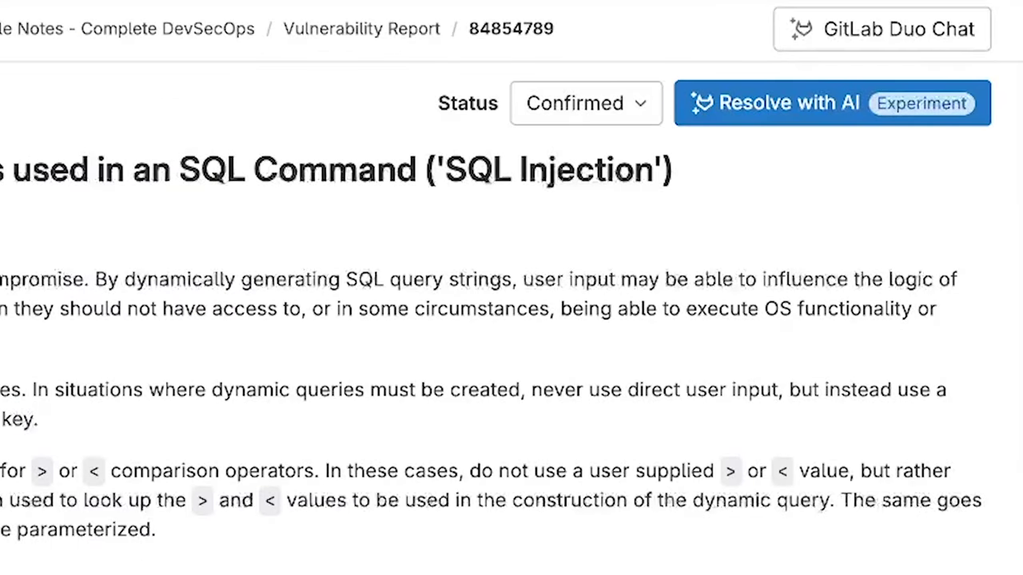
Resolve the SQL Injection vulnerability with AI and review the description, pipeline and approval requirements of the generated merge request.
{"action": "left_click", "coordinate": [799, 103]}
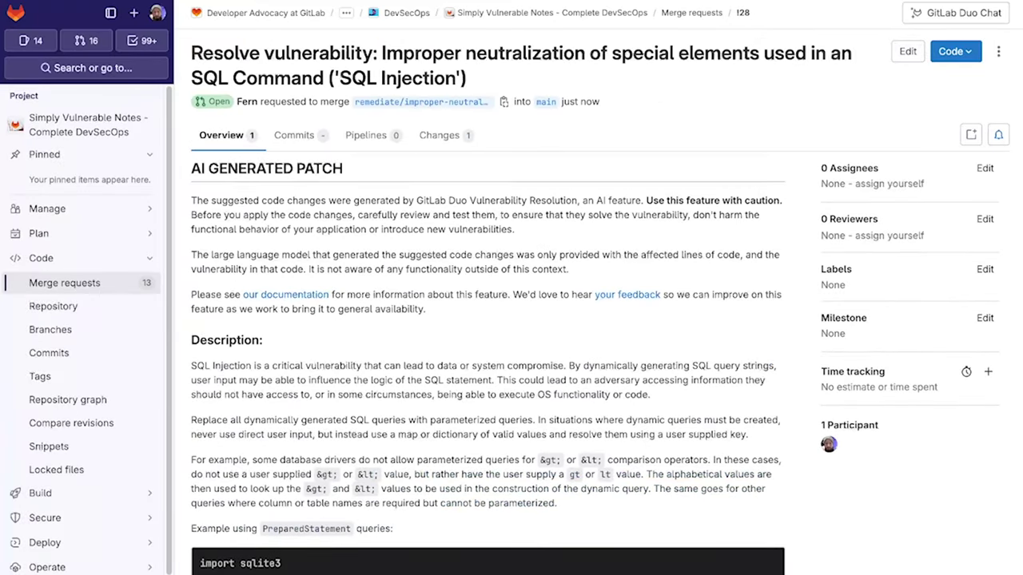
{"action": "scroll", "coordinate": [487, 319], "scroll_direction": "down", "scroll_amount": 5}
{"action": "scroll", "coordinate": [488, 319], "scroll_direction": "down", "scroll_amount": 3}
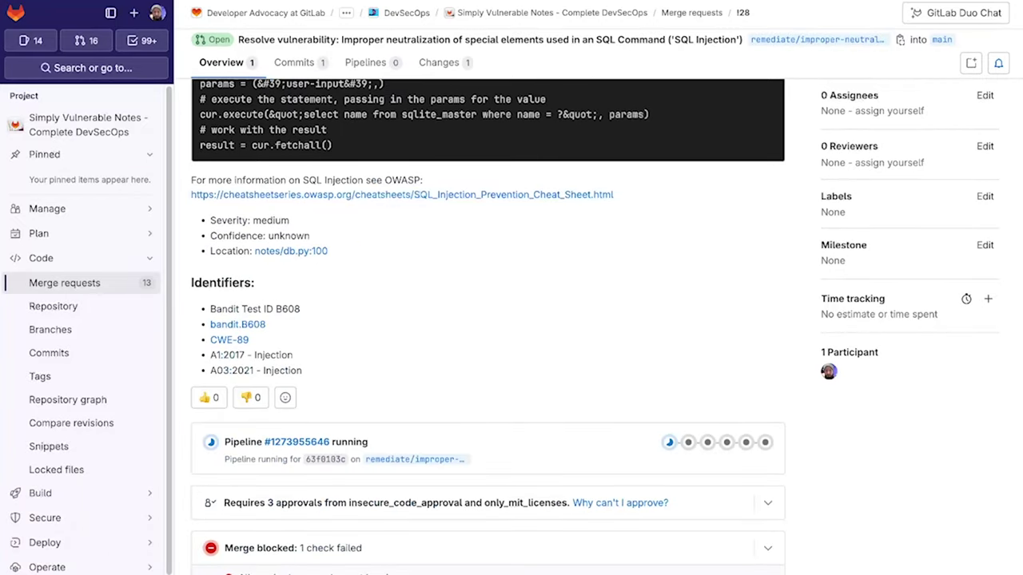
{"action": "scroll", "coordinate": [487, 320], "scroll_direction": "down", "scroll_amount": 2}
{"action": "scroll", "coordinate": [669, 153], "scroll_direction": "down", "scroll_amount": 2}
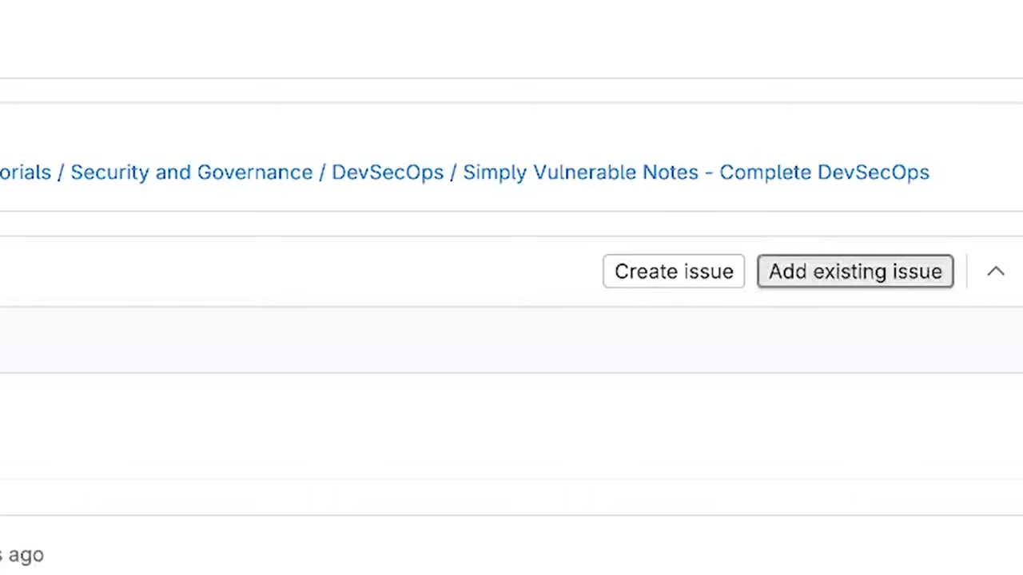
Change the status of the SQL Injection vulnerability to Confirm.
{"action": "scroll", "coordinate": [600, 320], "scroll_direction": "up", "scroll_amount": 10}
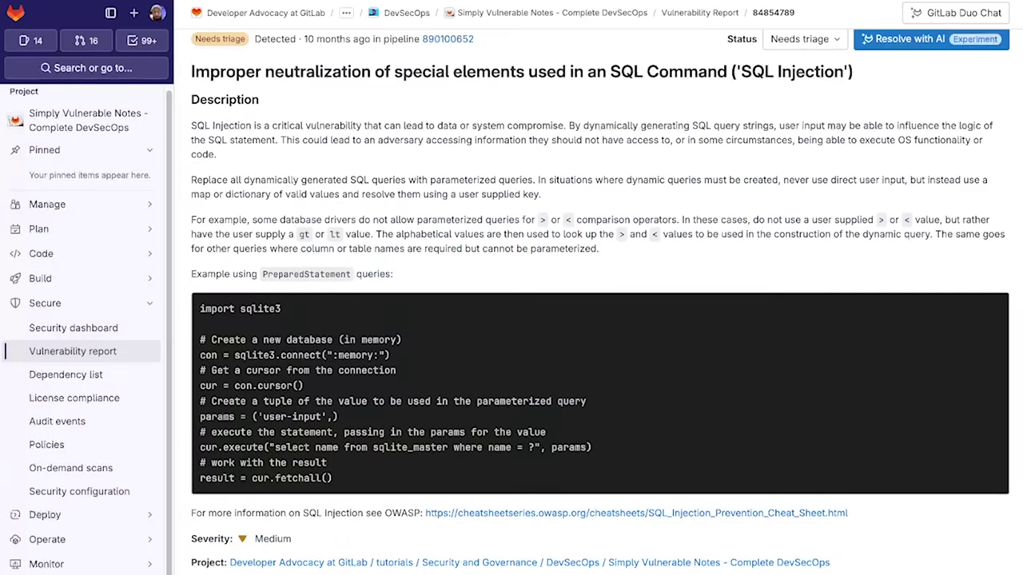
{"action": "left_click", "coordinate": [804, 49]}
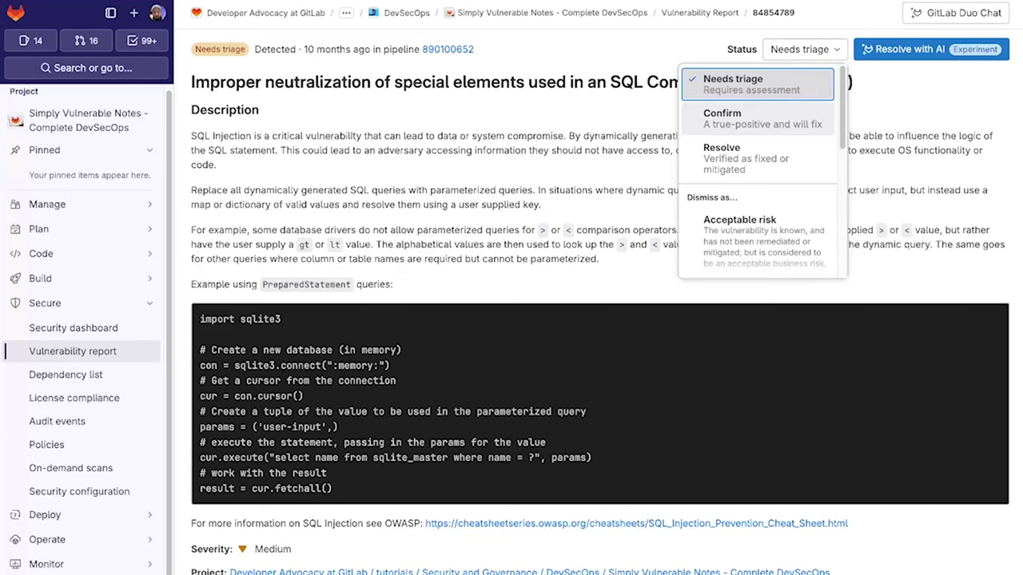
{"action": "left_click", "coordinate": [751, 119]}
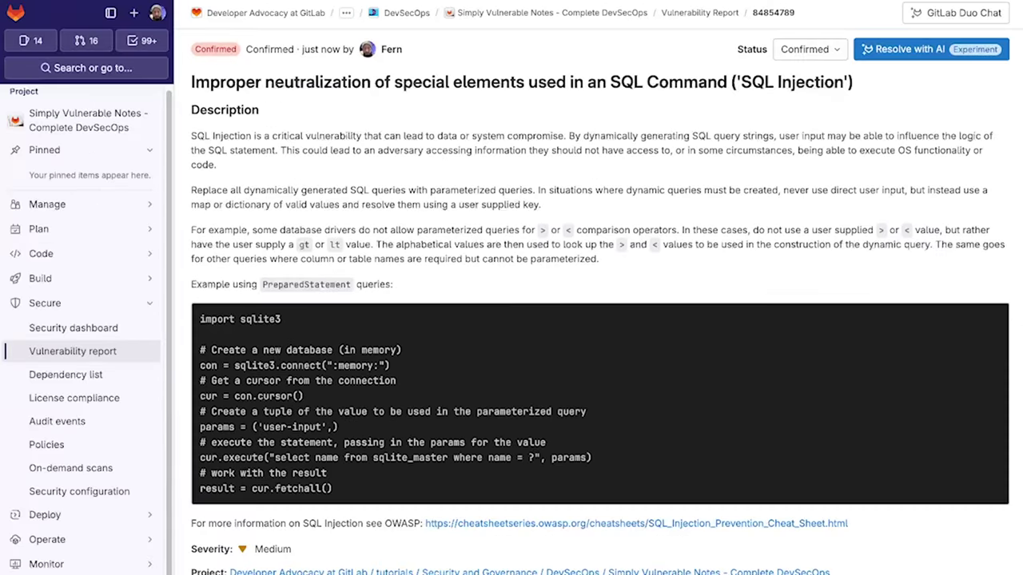
Add the comment "Tested the SQL Injection in Prod." to the latest Confirmed status change of the vulnerability.
{"action": "scroll", "coordinate": [559, 319], "scroll_direction": "down", "scroll_amount": 15}
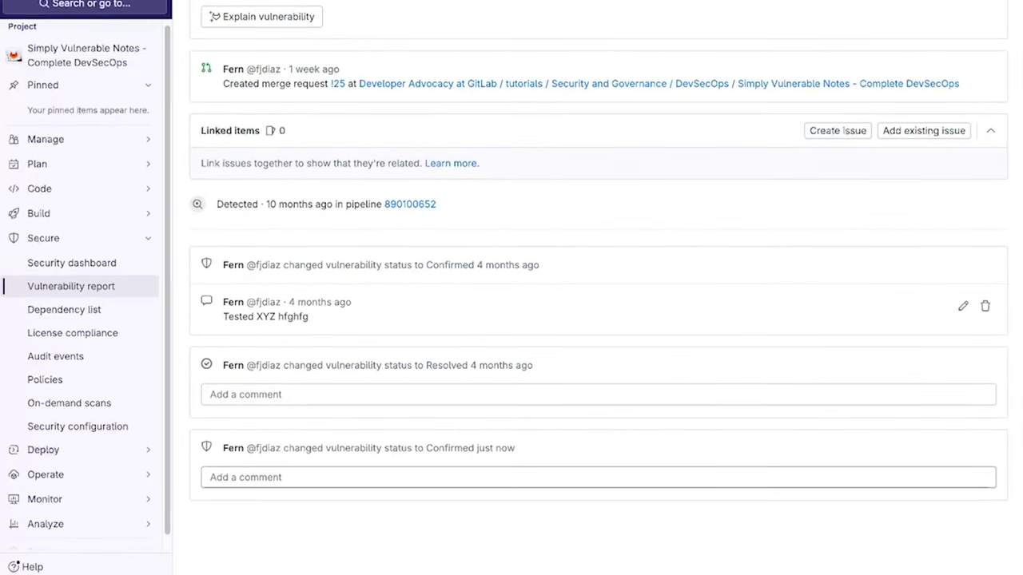
{"action": "left_click", "coordinate": [400, 477]}
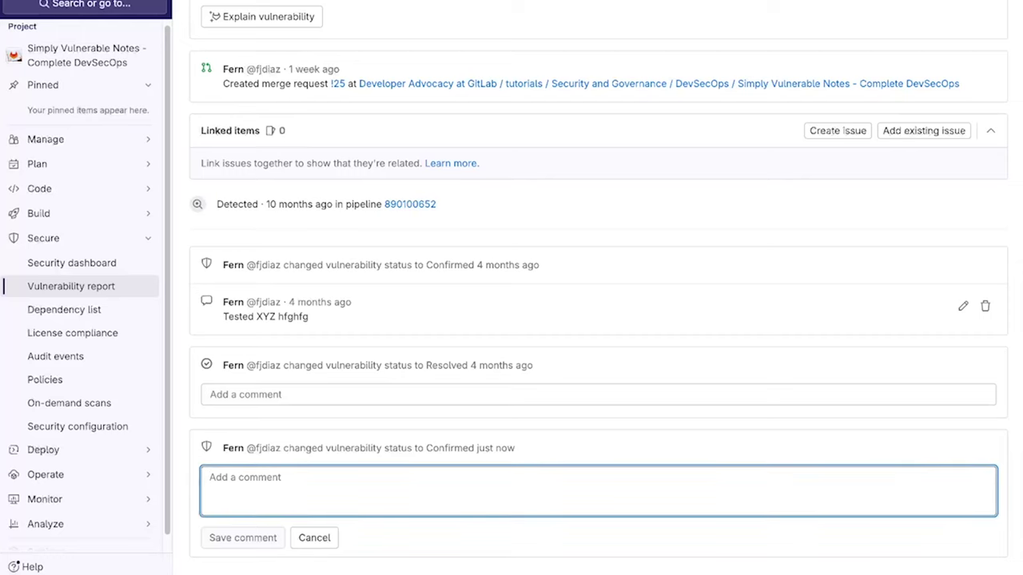
{"action": "type", "text": "Tested the S"}
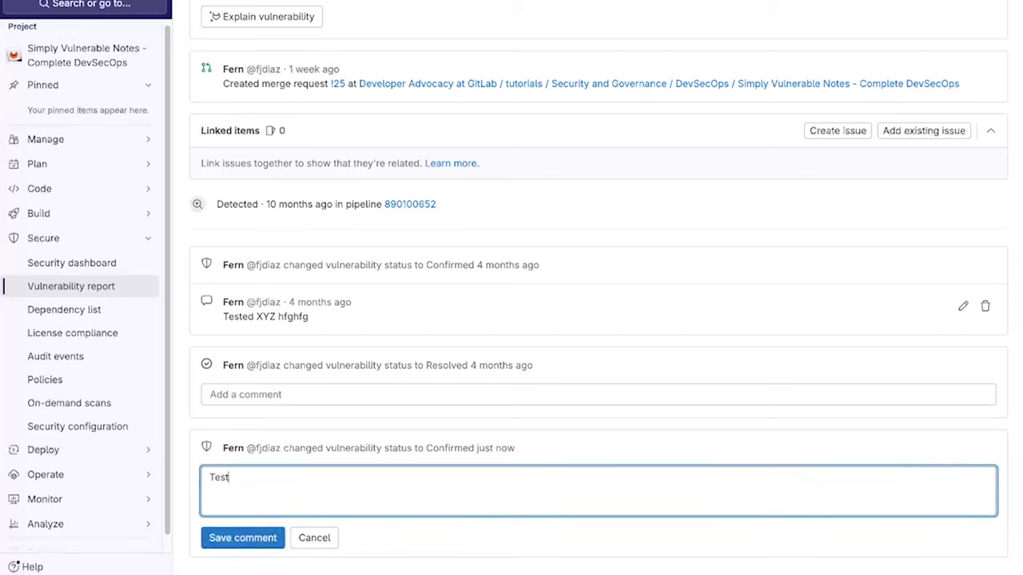
{"action": "type", "text": "Injection in Prod."}
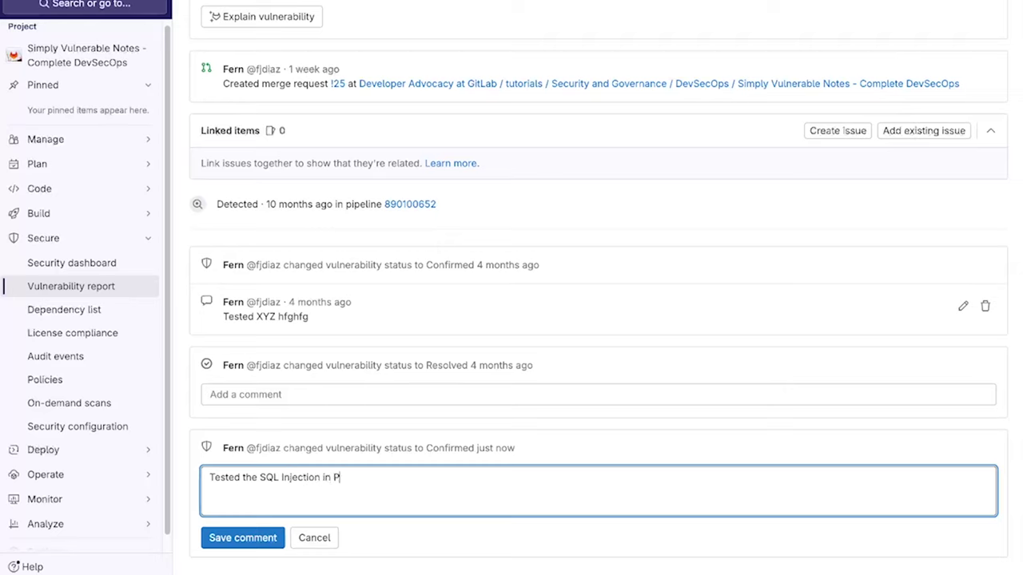
{"action": "key", "text": "ctrl+Return"}
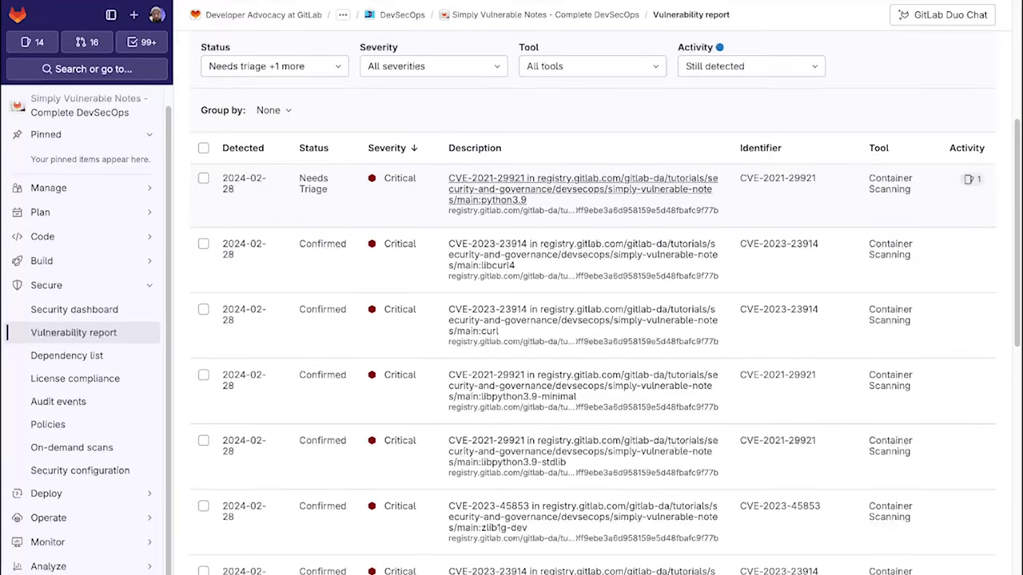
Select the first three critical Container Scanning vulnerabilities in the project's report and set their status to Confirm.
{"action": "left_click", "coordinate": [203, 178]}
{"action": "left_click", "coordinate": [203, 244]}
{"action": "left_click", "coordinate": [203, 310]}
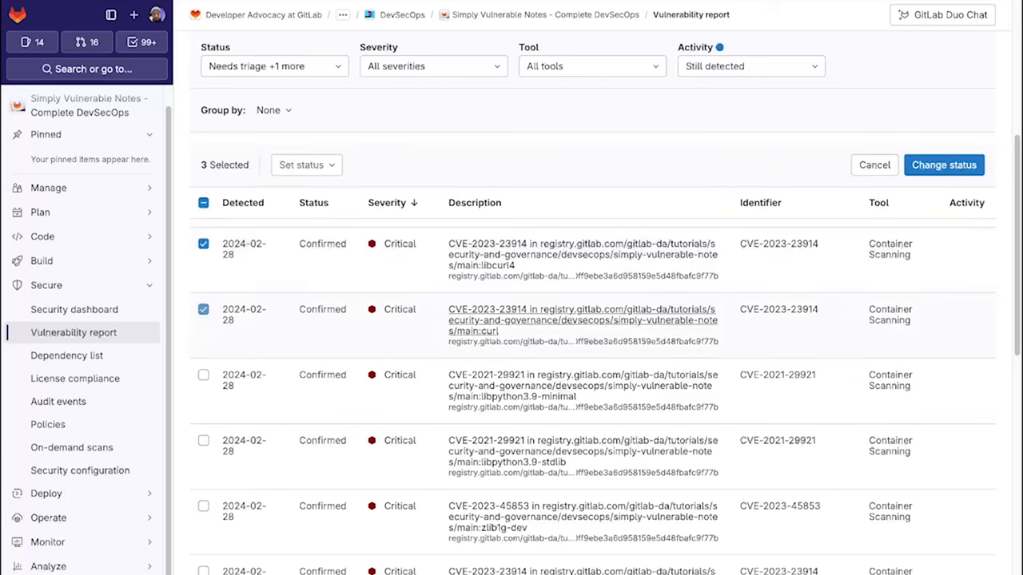
{"action": "key", "text": "Return"}
{"action": "key", "text": "Down"}
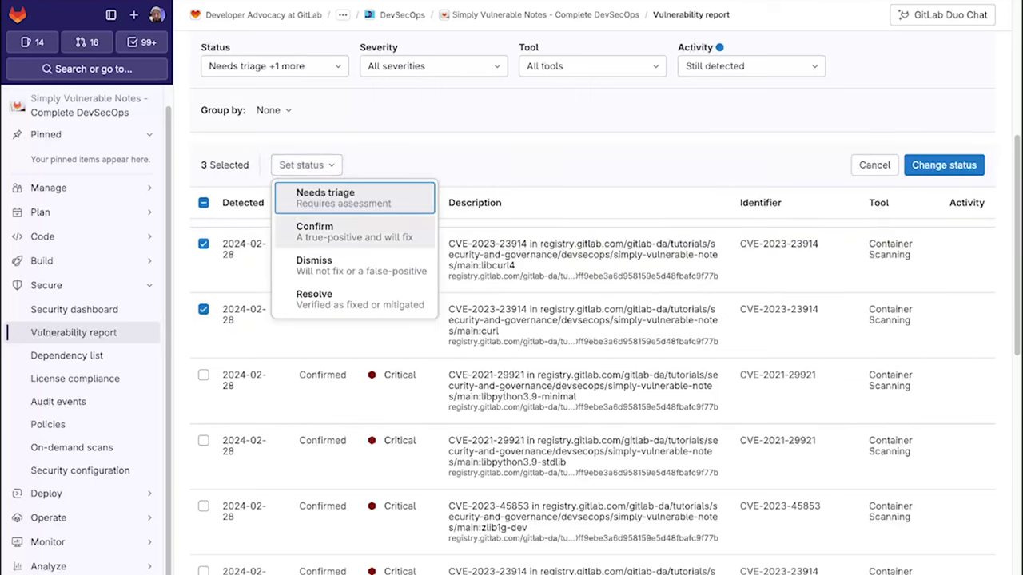
{"action": "key", "text": "Return"}
{"action": "key", "text": "Tab"}
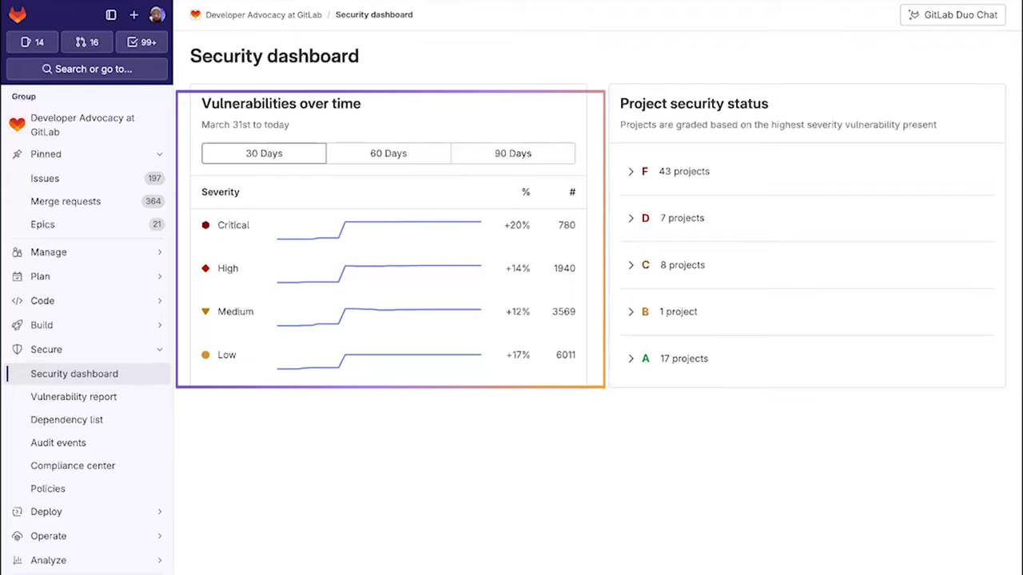
View the group's vulnerabilities over 60 and 90 days on the security dashboard, and examine the projects graded F and A.
{"action": "left_click", "coordinate": [389, 153]}
{"action": "left_click", "coordinate": [512, 153]}
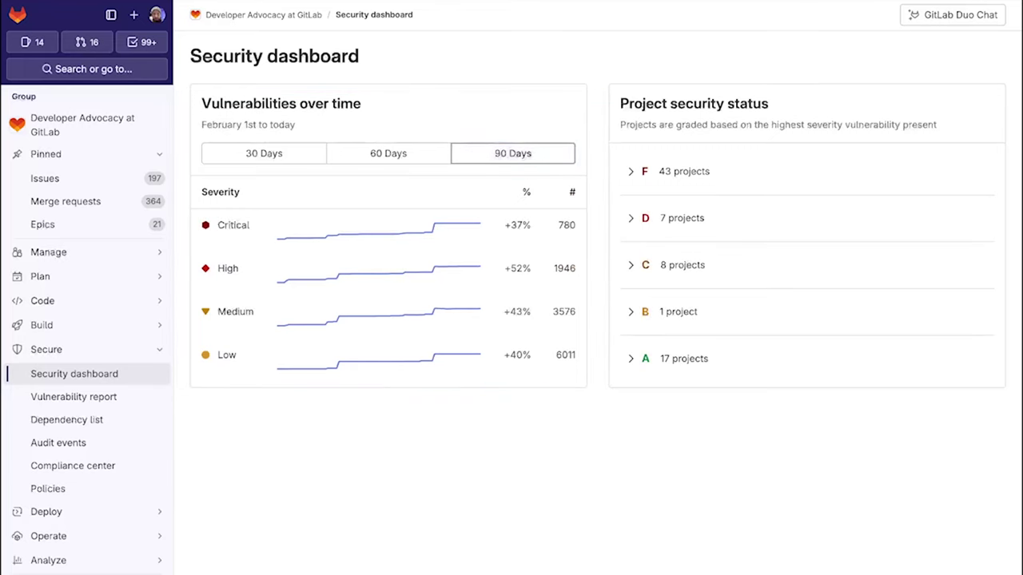
{"action": "left_click", "coordinate": [679, 171]}
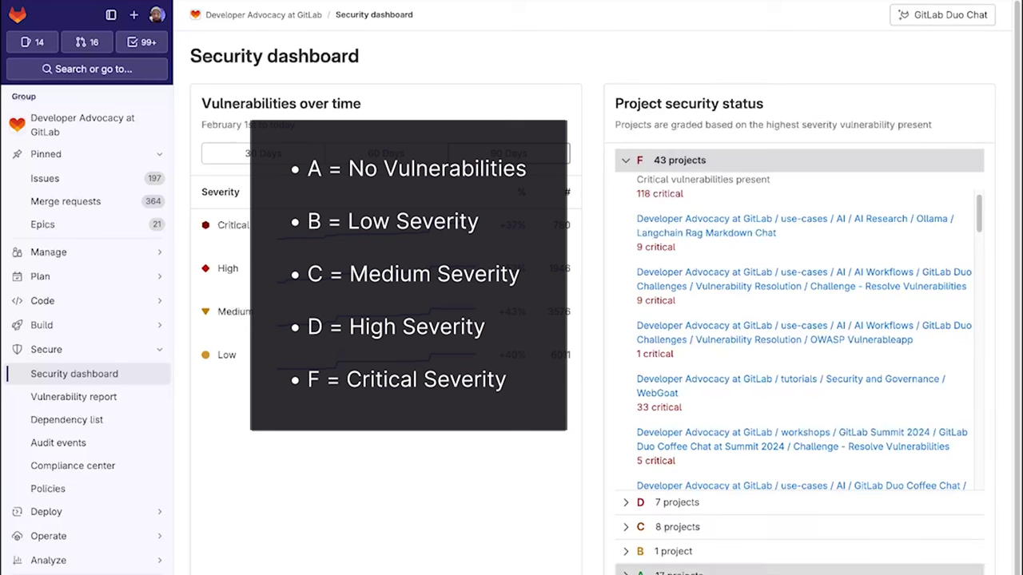
{"action": "left_click", "coordinate": [680, 573]}
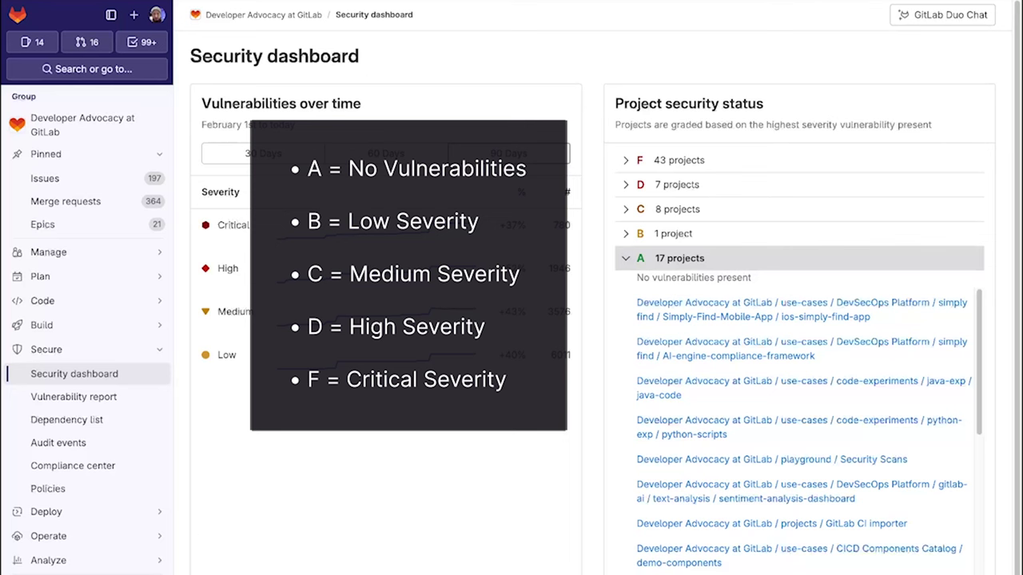
{"action": "left_click", "coordinate": [663, 160]}
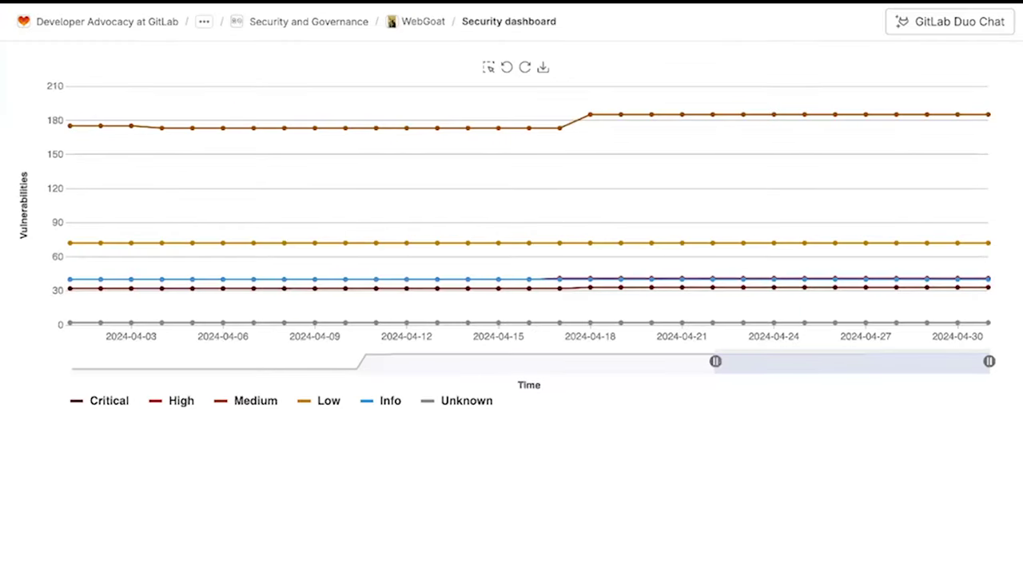
Shift WebGoat's vulnerability chart to 2024-02-21 through 2024-03-22 and hide the Medium, Low and Info series.
{"action": "left_click_drag", "start_coordinate": [851, 362], "coordinate": [487, 362]}
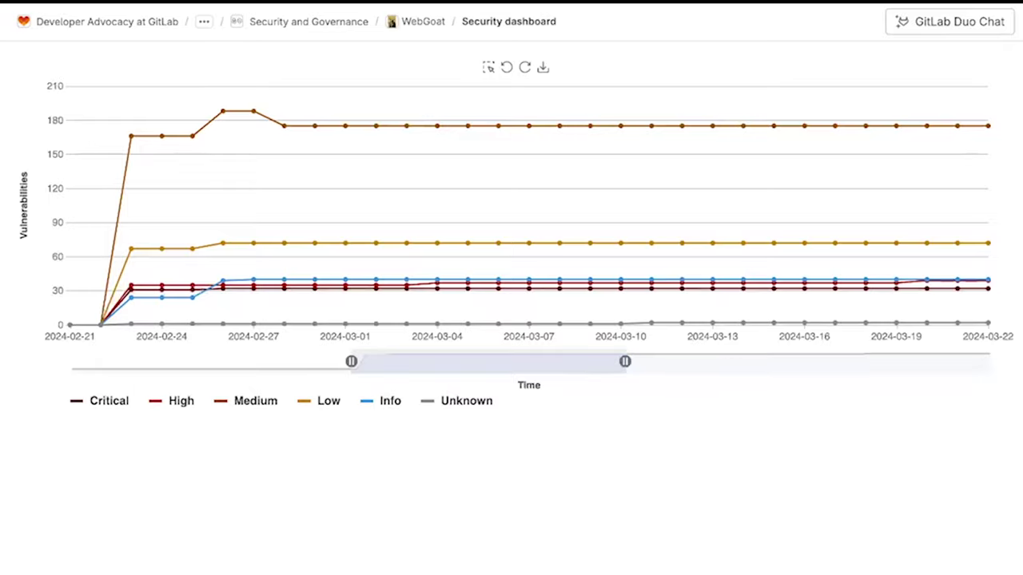
{"action": "left_click", "coordinate": [255, 400]}
{"action": "left_click", "coordinate": [327, 401]}
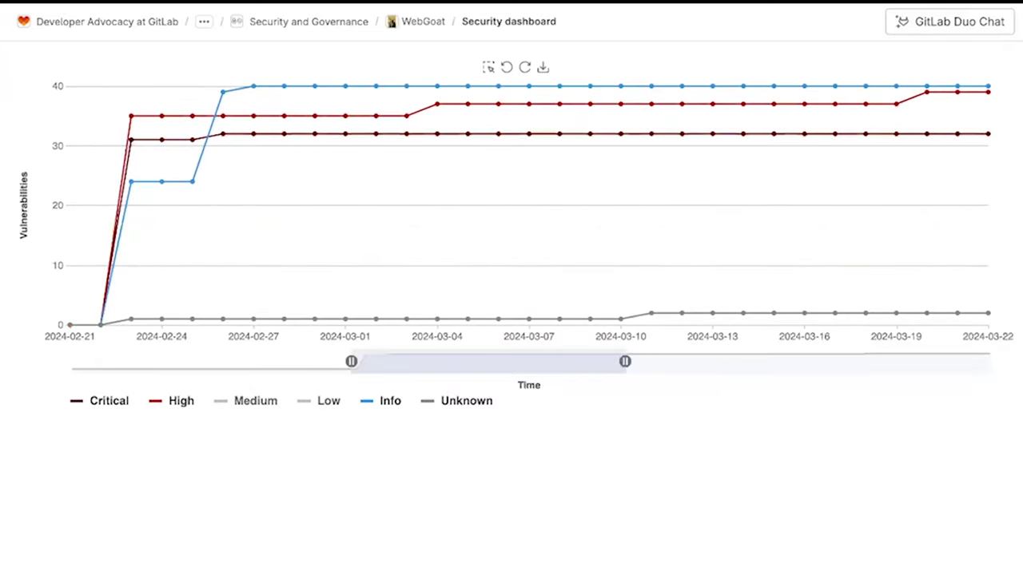
{"action": "left_click", "coordinate": [384, 400]}
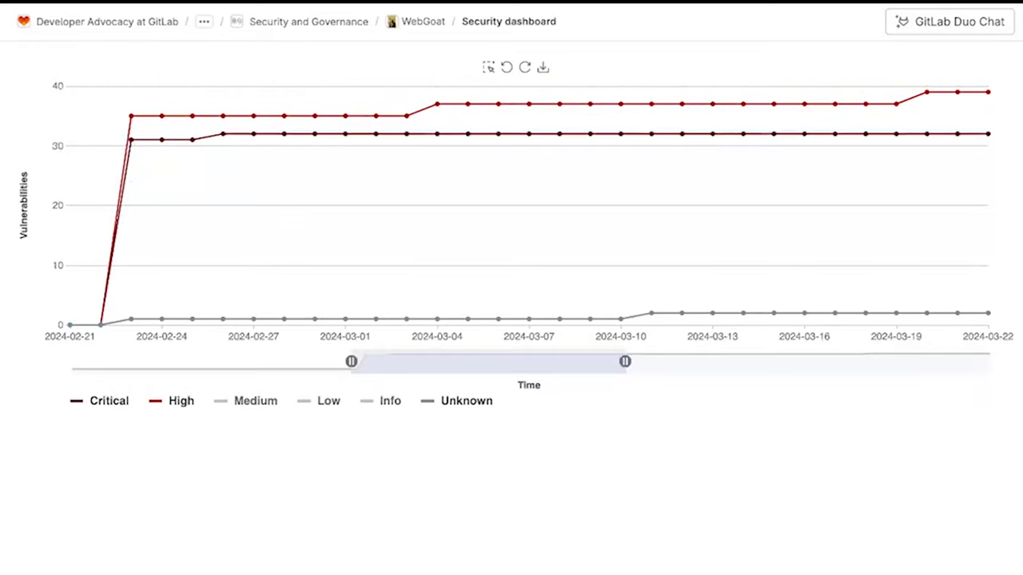
Show the Low and Medium series again in WebGoat's vulnerability chart.
{"action": "left_click", "coordinate": [327, 400]}
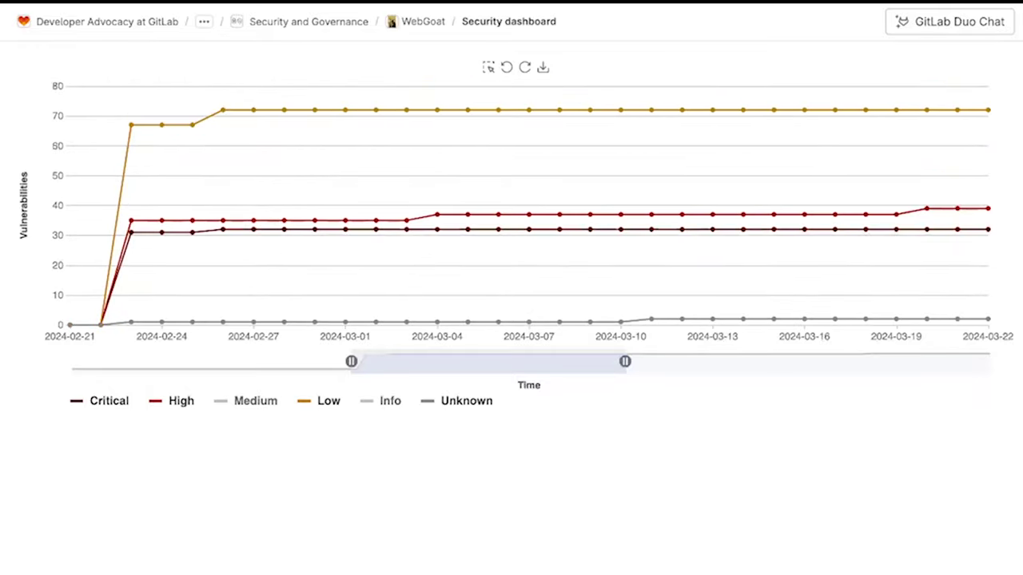
{"action": "left_click", "coordinate": [254, 401]}
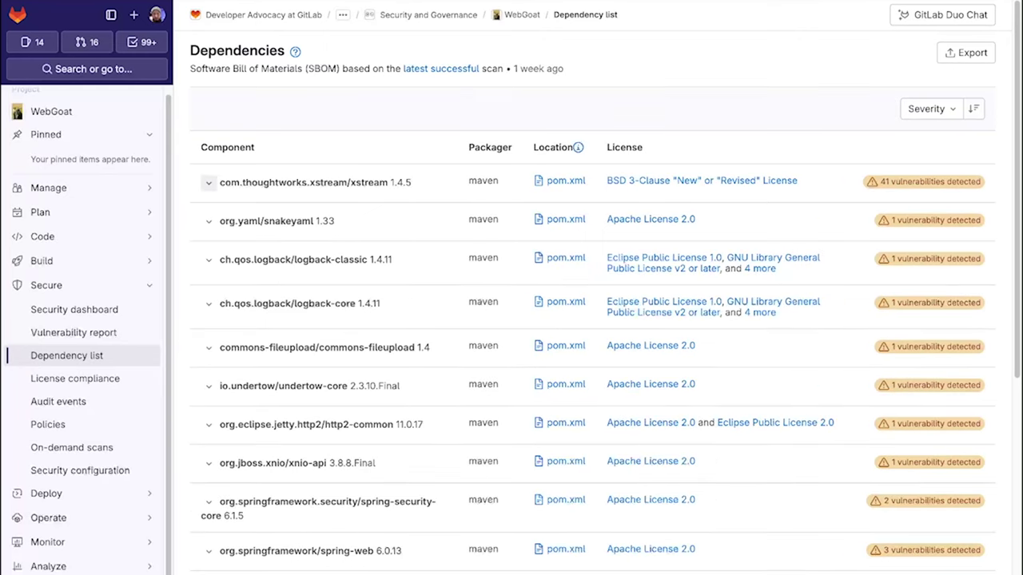
Examine the xstream 1.4.5 dependency's "Exposure of Sensitive Information to an Unauthorized Actor" vulnerability and open its status choices.
{"action": "left_click", "coordinate": [208, 182]}
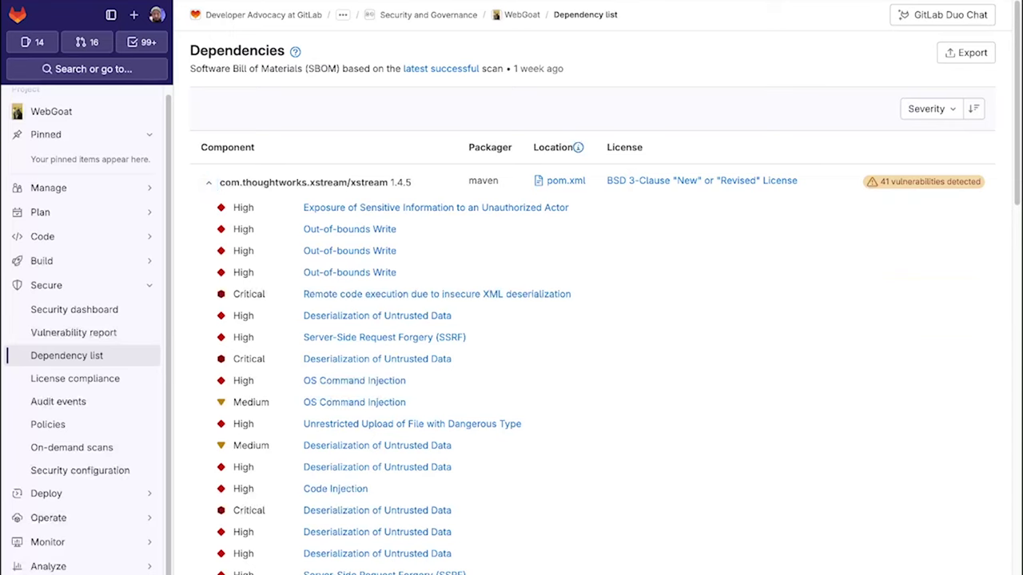
{"action": "left_click", "coordinate": [435, 207]}
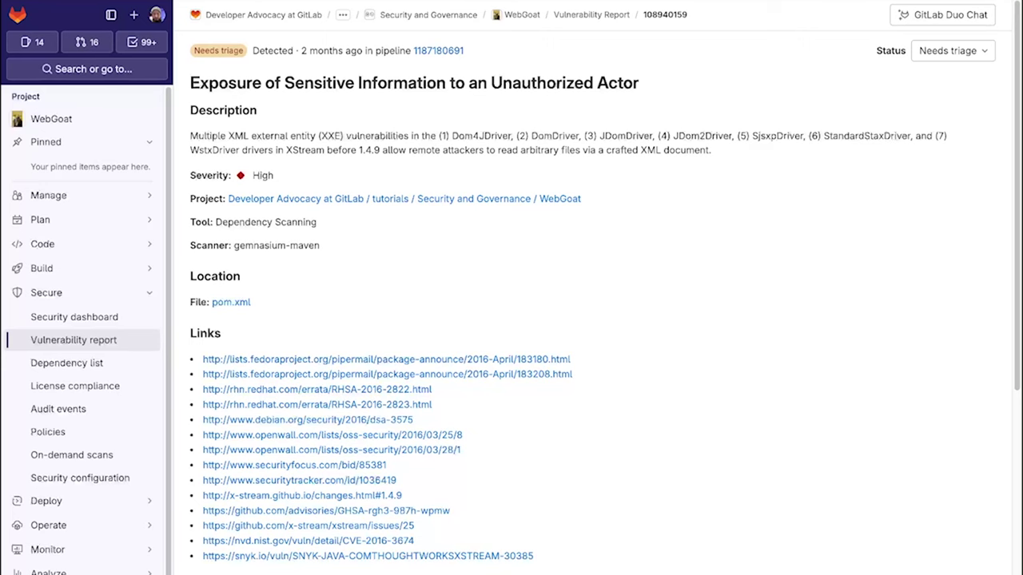
{"action": "scroll", "coordinate": [511, 319], "scroll_direction": "down", "scroll_amount": 1}
{"action": "scroll", "coordinate": [511, 320], "scroll_direction": "down", "scroll_amount": 3}
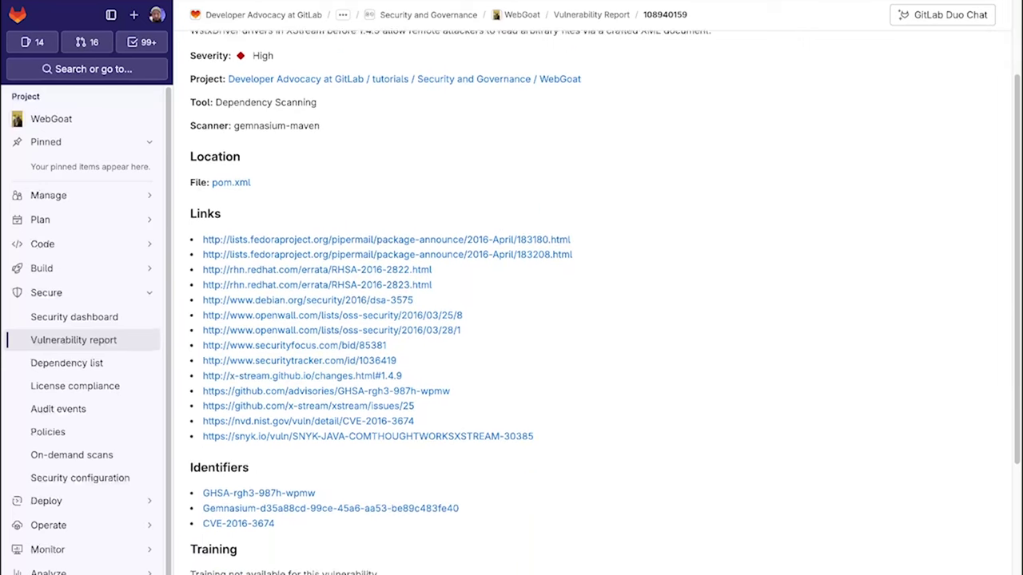
{"action": "scroll", "coordinate": [511, 320], "scroll_direction": "down", "scroll_amount": 3}
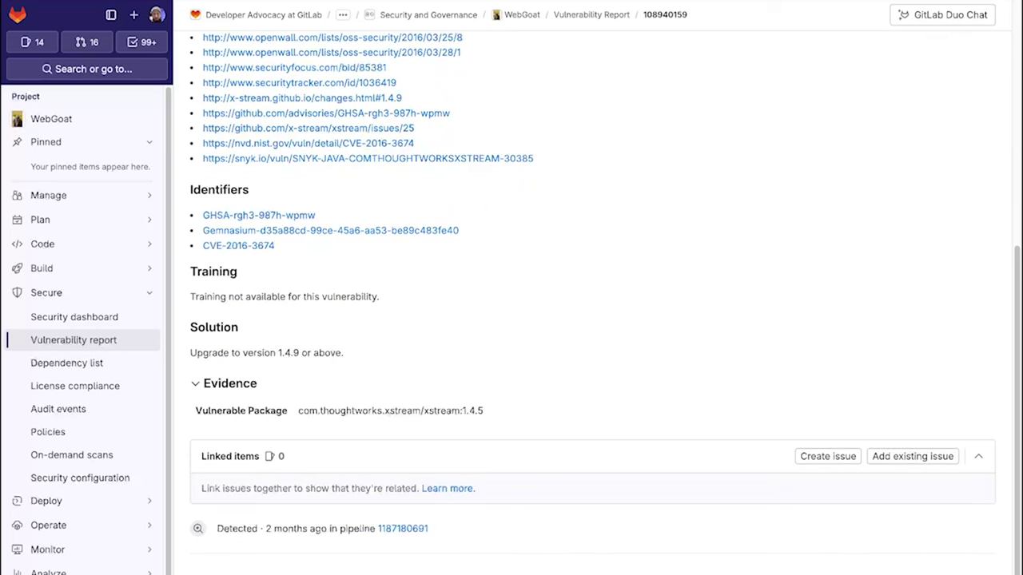
{"action": "scroll", "coordinate": [605, 298], "scroll_direction": "up", "scroll_amount": 7}
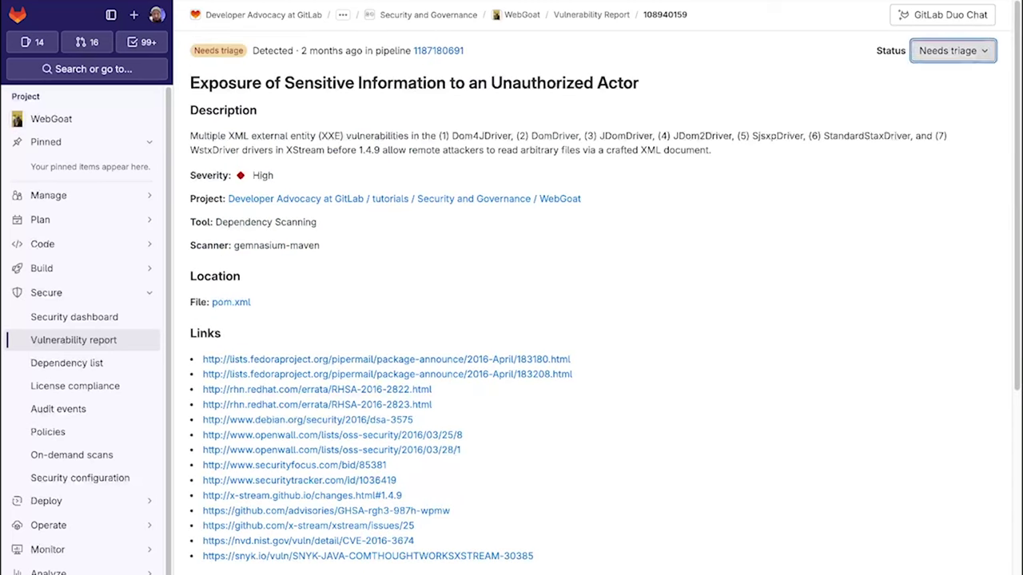
{"action": "left_click", "coordinate": [952, 50]}
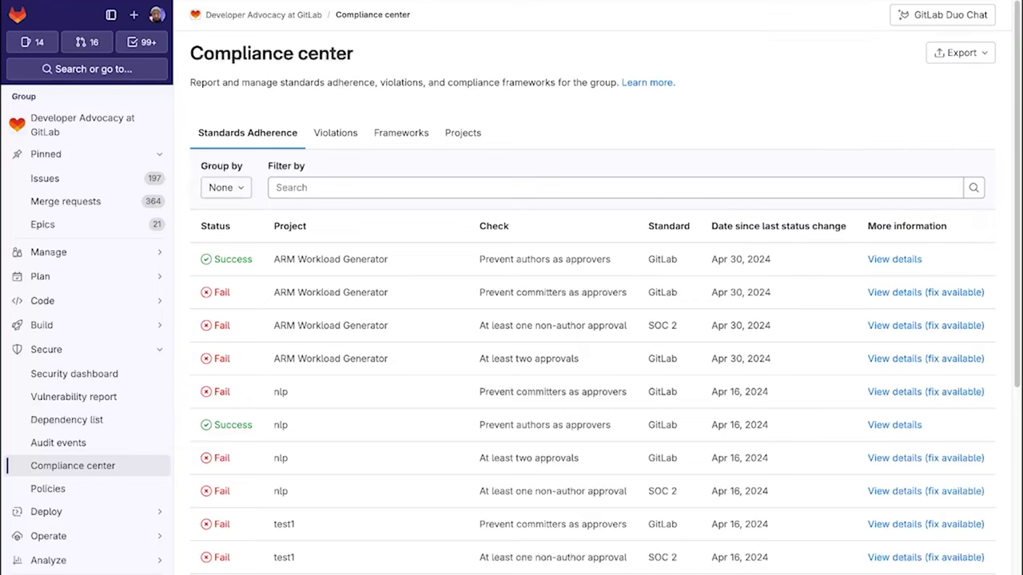
Check the grouping and filter options for standards adherence, and review ARM Workload Generator's failed "Prevent committers as approvers" check.
{"action": "left_click", "coordinate": [227, 187]}
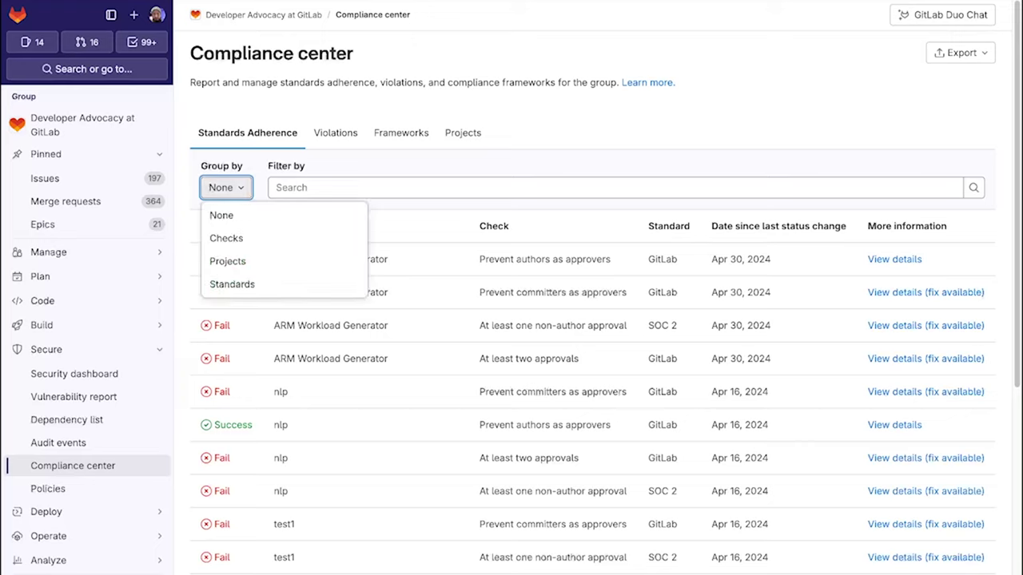
{"action": "left_click", "coordinate": [276, 187]}
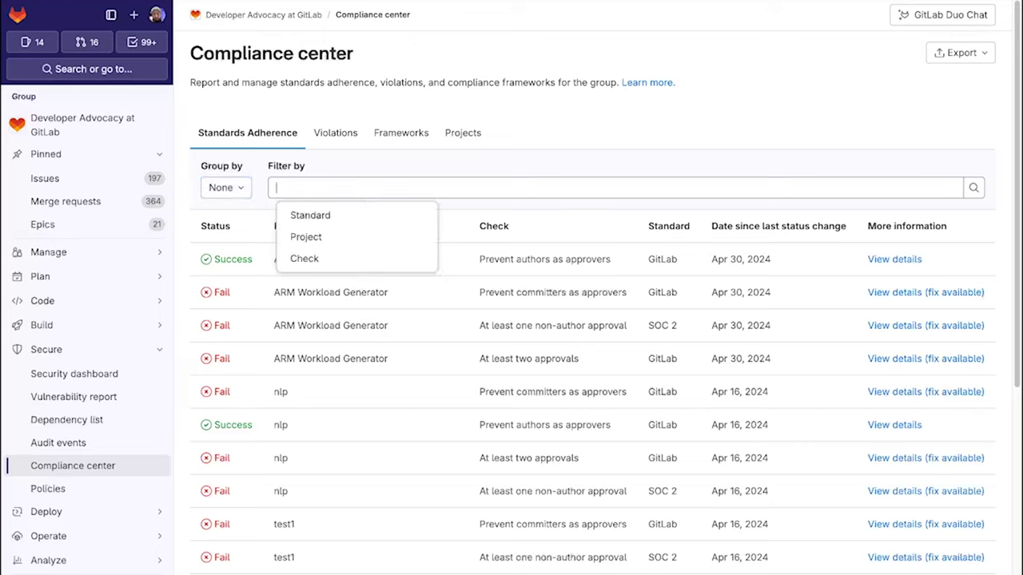
{"action": "key", "text": "Escape"}
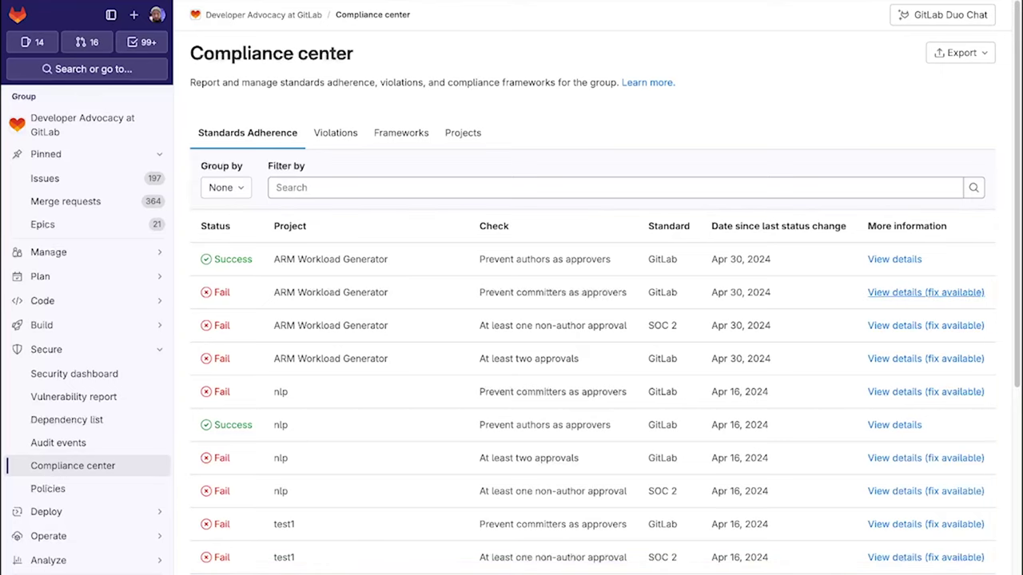
{"action": "left_click", "coordinate": [925, 293]}
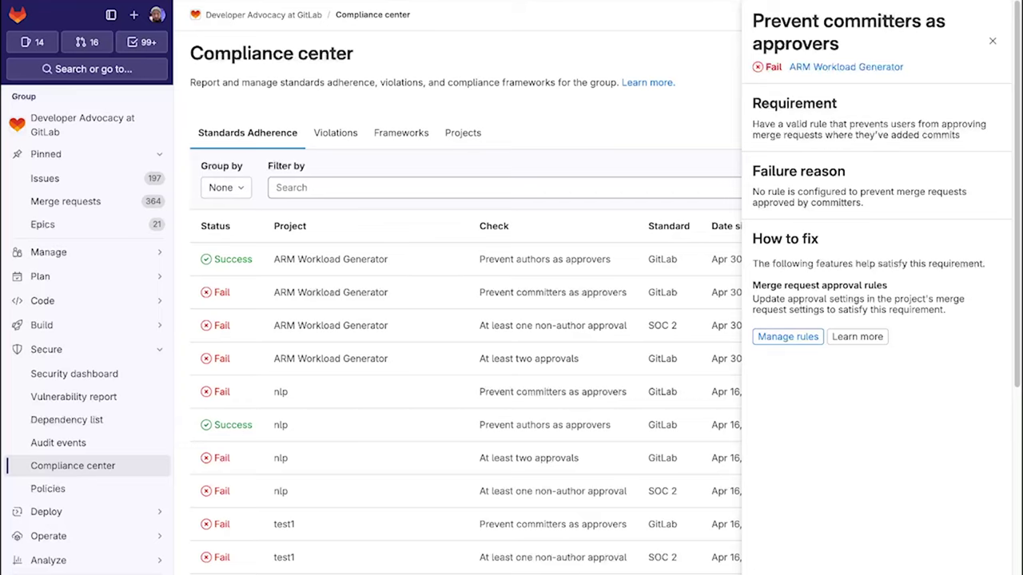
{"action": "key", "text": "Escape"}
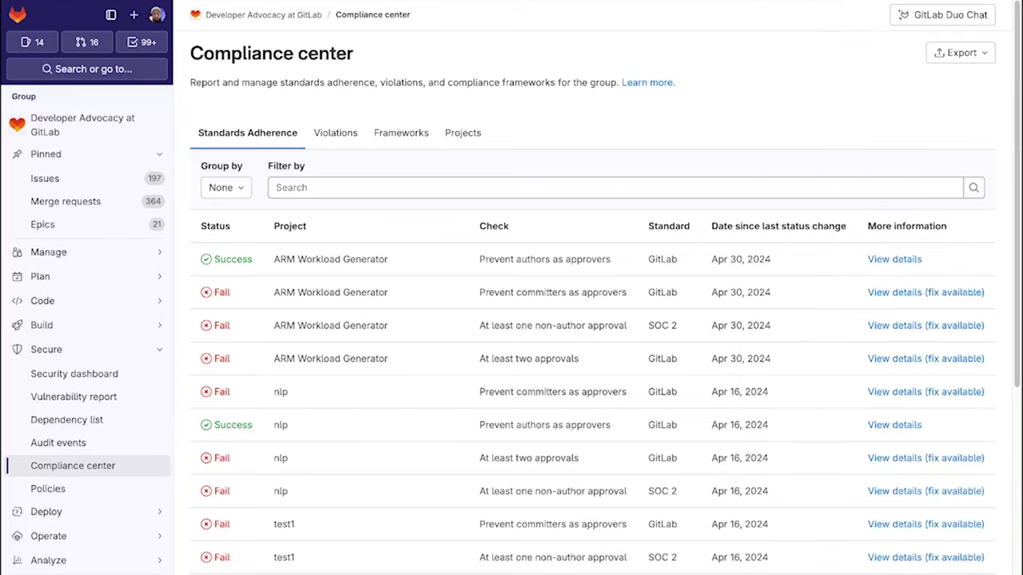
Examine the details of the compliance violation for the merge request "Add Rust load generator code".
{"action": "key", "text": "Return"}
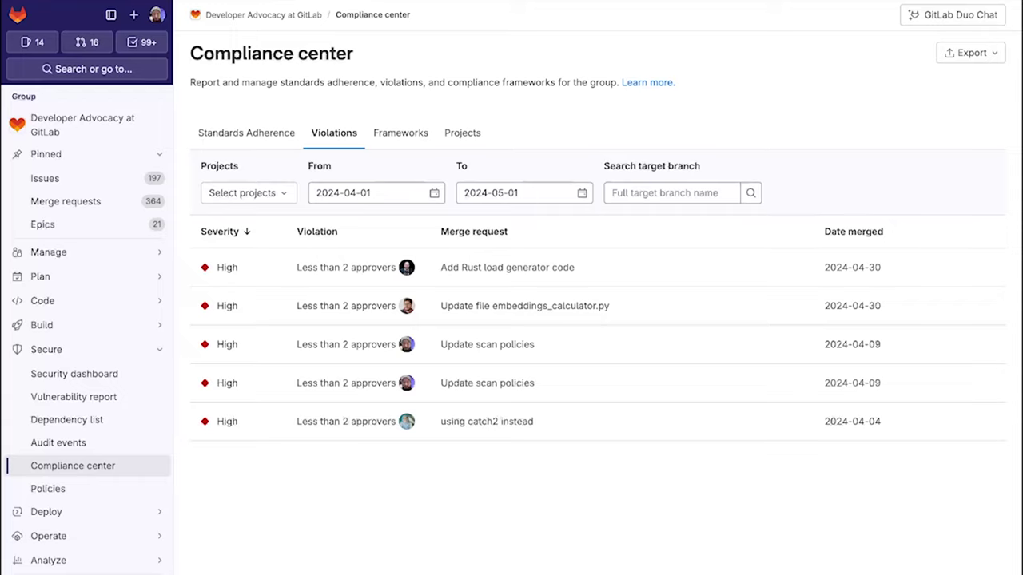
{"action": "left_click", "coordinate": [507, 267]}
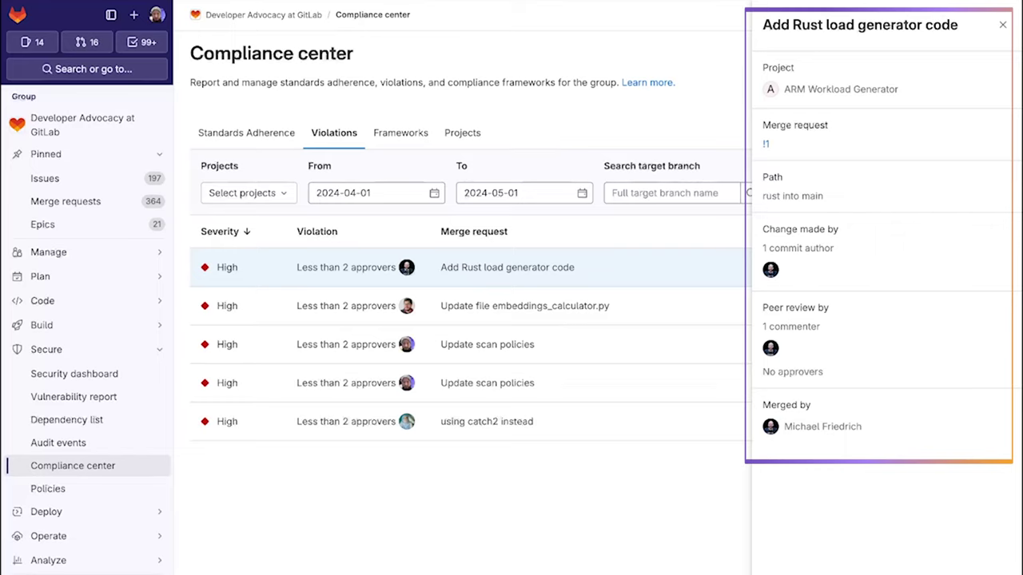
{"action": "key", "text": "Escape"}
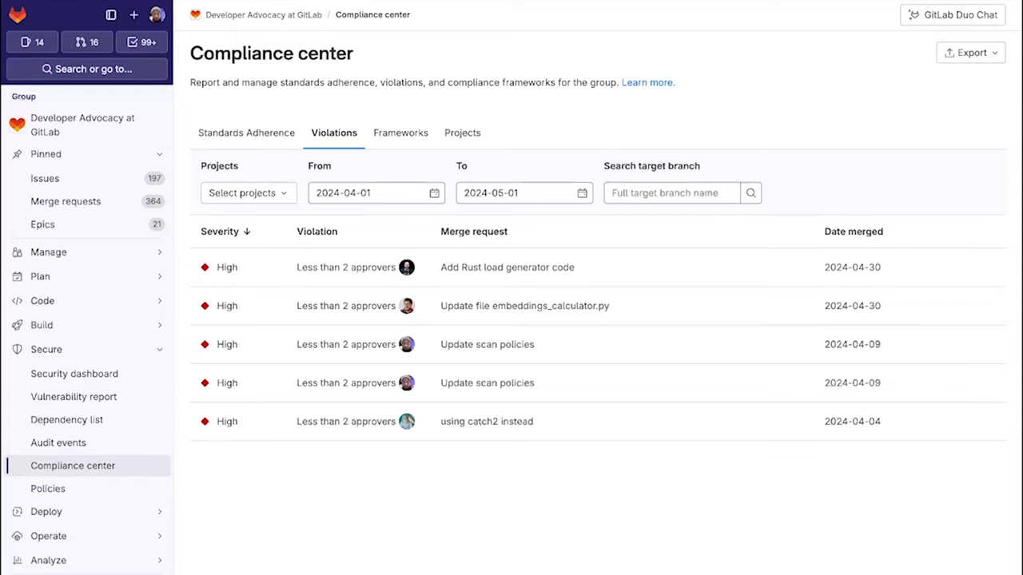
Fill in a new compliance framework named "SOC2" with the description "Soc2 compliance" and a green background color.
{"action": "left_click", "coordinate": [400, 132]}
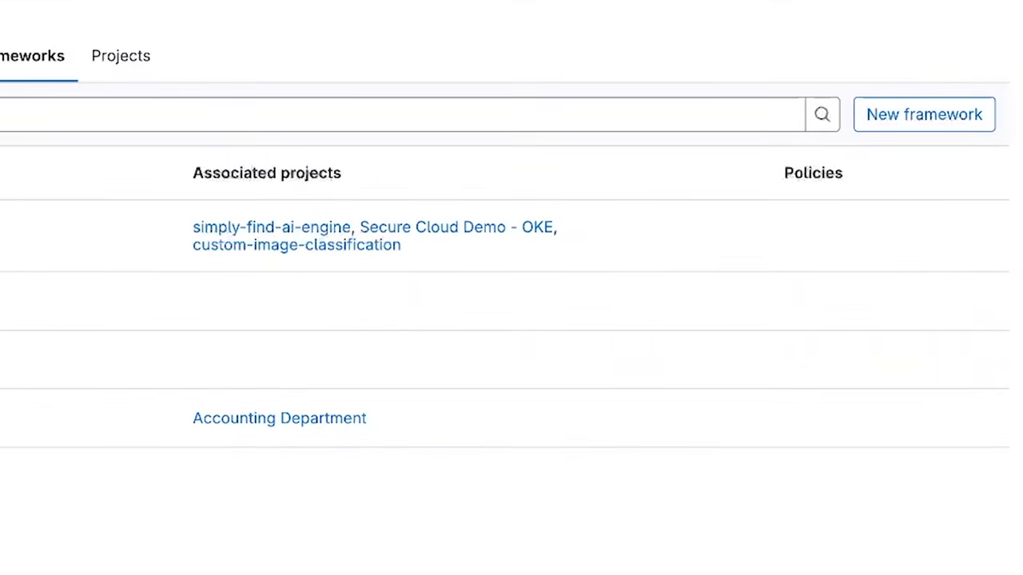
{"action": "left_click", "coordinate": [923, 114]}
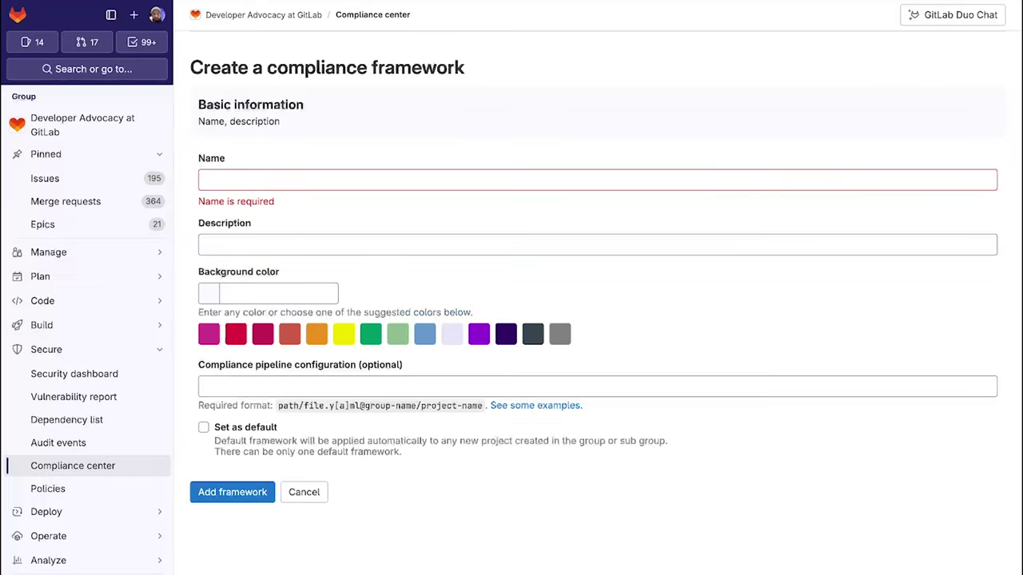
{"action": "type", "text": "S"}
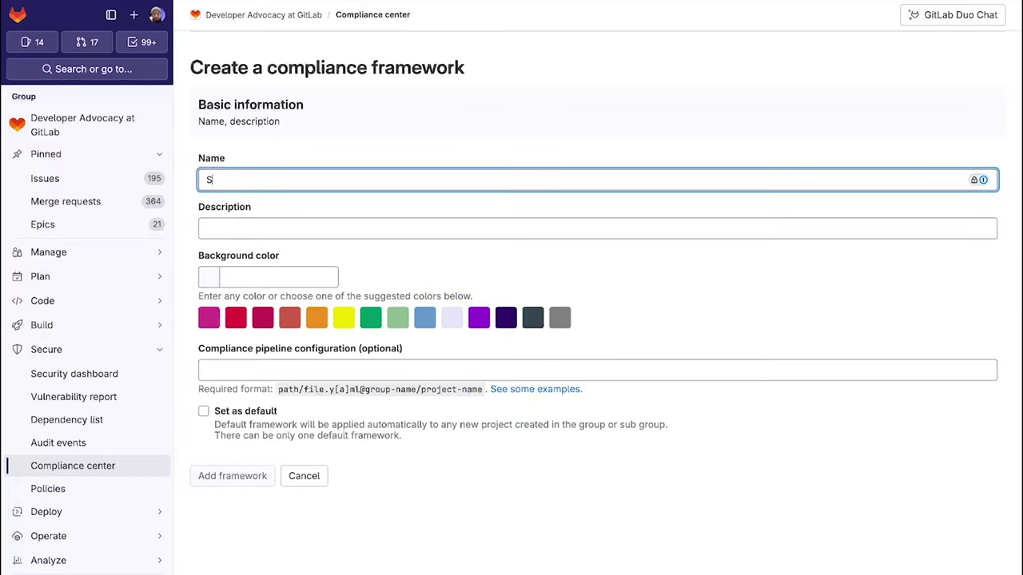
{"action": "type", "text": "OC2"}
{"action": "left_click", "coordinate": [206, 228]}
{"action": "type", "text": "Soc"}
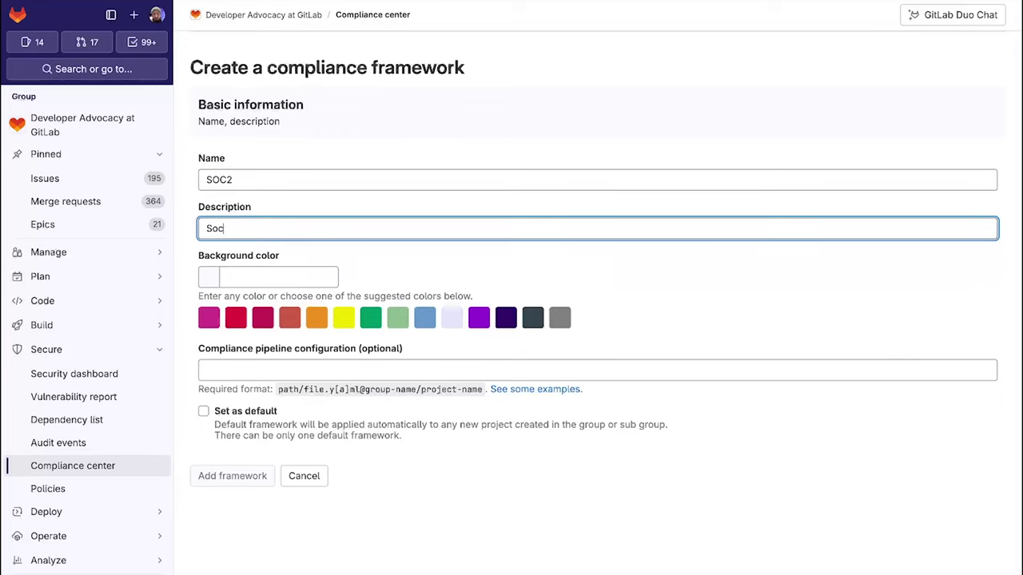
{"action": "type", "text": "2 compliance"}
{"action": "left_click", "coordinate": [371, 318]}
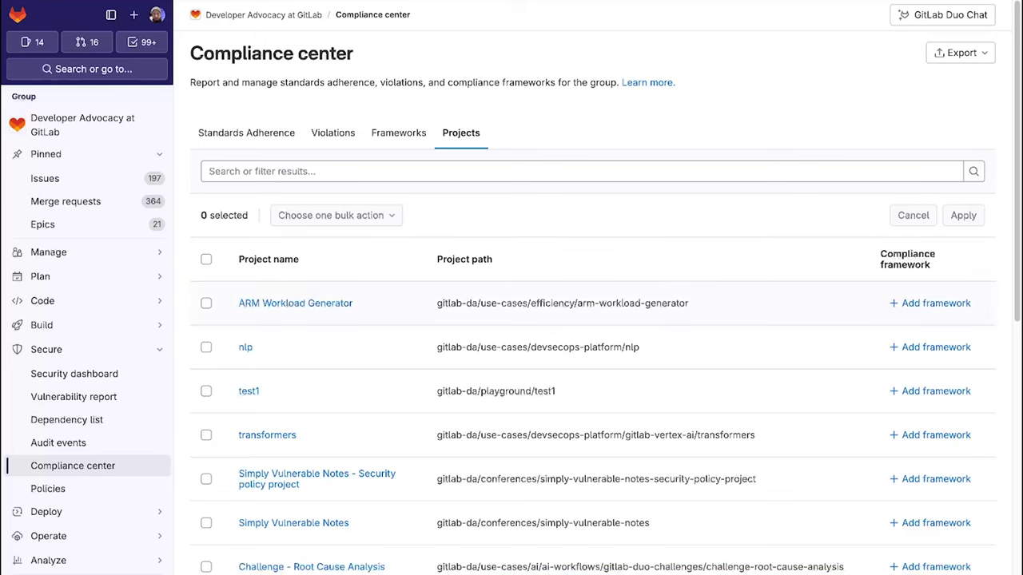
Select the projects ARM Workload Generator, nlp and test1 in the compliance center and open the bulk action choices.
{"action": "left_click", "coordinate": [206, 303]}
{"action": "left_click", "coordinate": [206, 347]}
{"action": "left_click", "coordinate": [207, 391]}
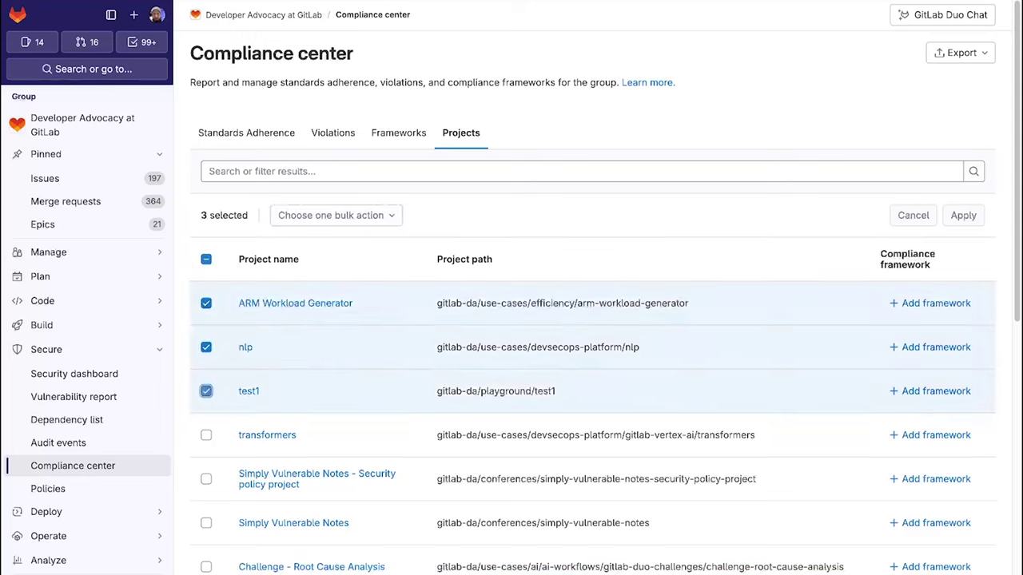
{"action": "left_click", "coordinate": [335, 215]}
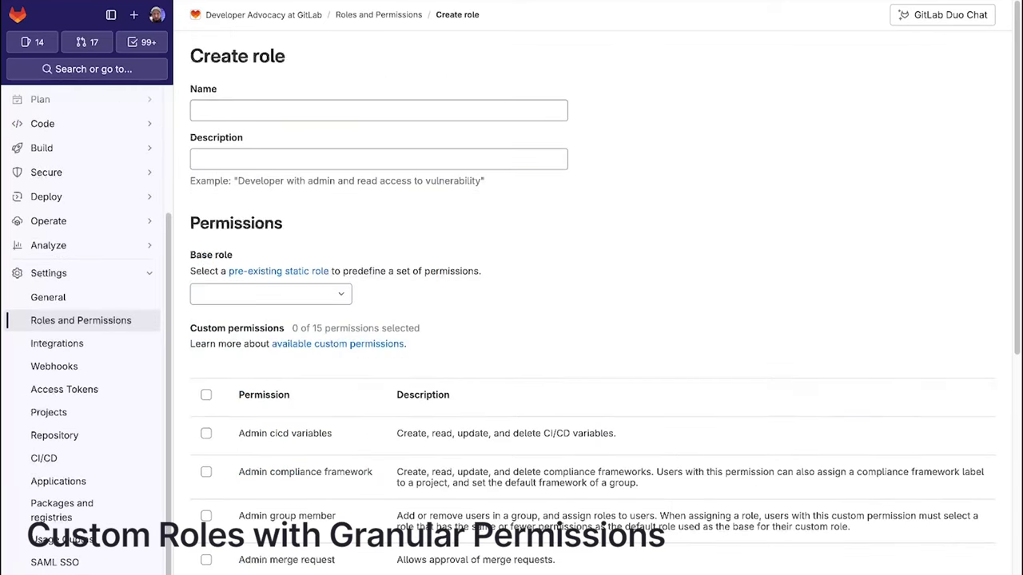
Give the new custom role the base role Guest and the permissions Admin cicd variables and Admin compliance framework.
{"action": "scroll", "coordinate": [591, 320], "scroll_direction": "down", "scroll_amount": 2}
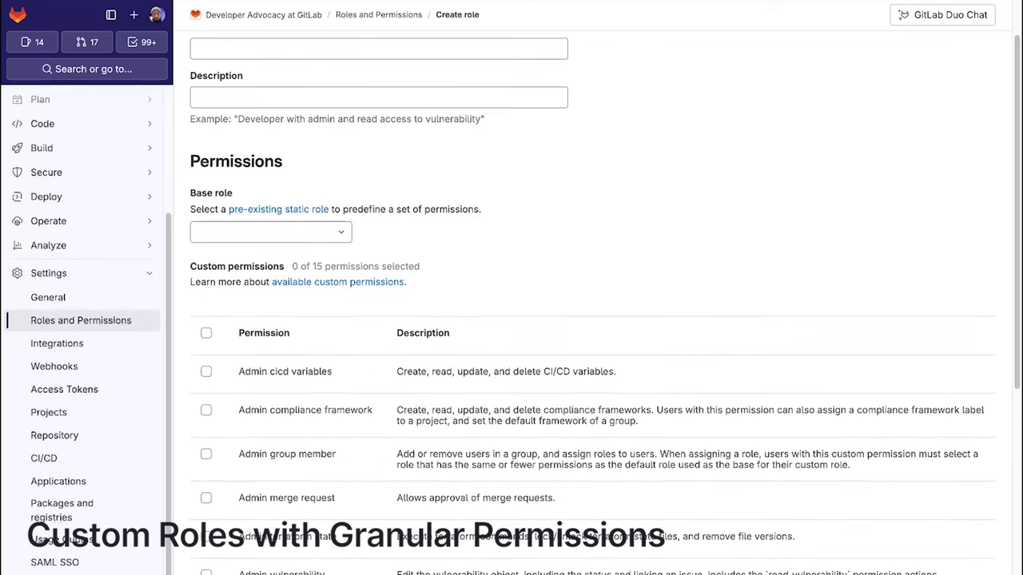
{"action": "scroll", "coordinate": [591, 320], "scroll_direction": "down", "scroll_amount": 2}
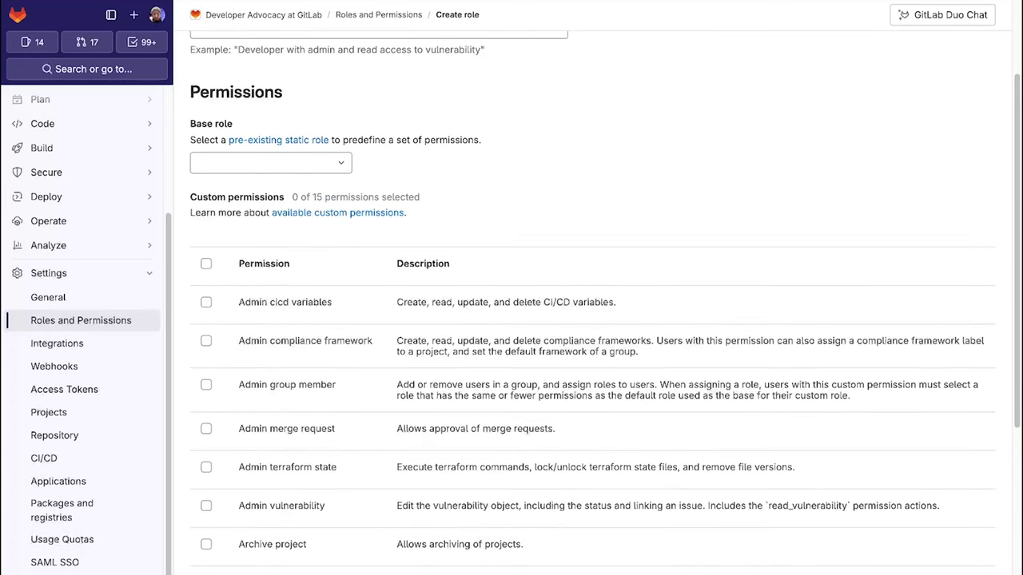
{"action": "left_click", "coordinate": [270, 162]}
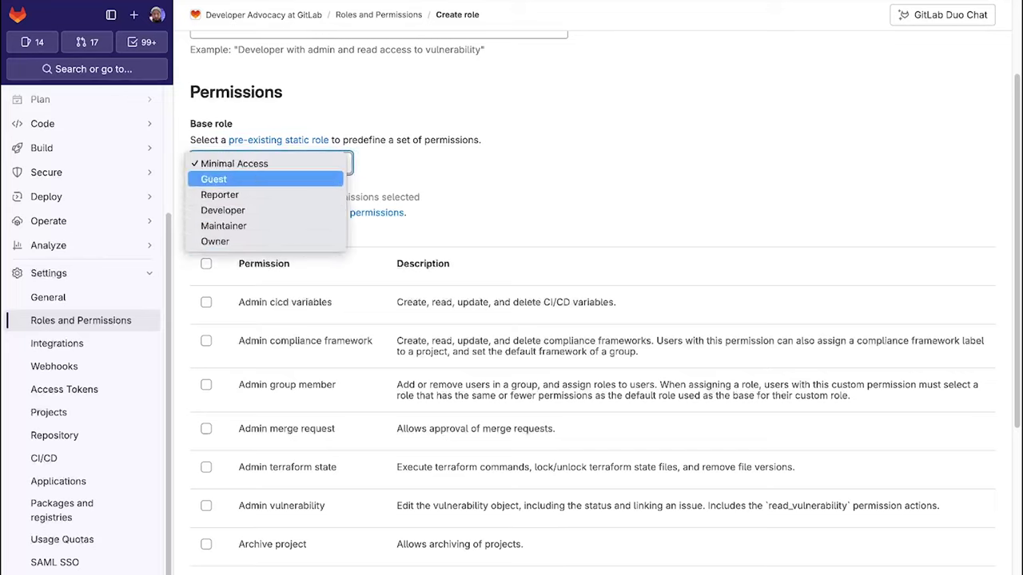
{"action": "key", "text": "Return"}
{"action": "scroll", "coordinate": [591, 320], "scroll_direction": "down", "scroll_amount": 5}
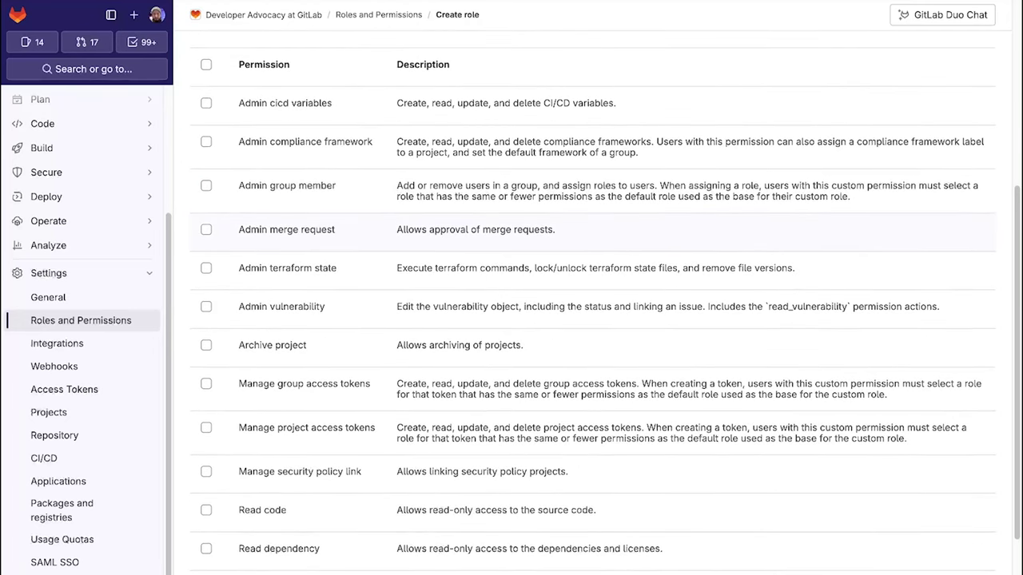
{"action": "left_click", "coordinate": [207, 103]}
{"action": "left_click", "coordinate": [206, 141]}
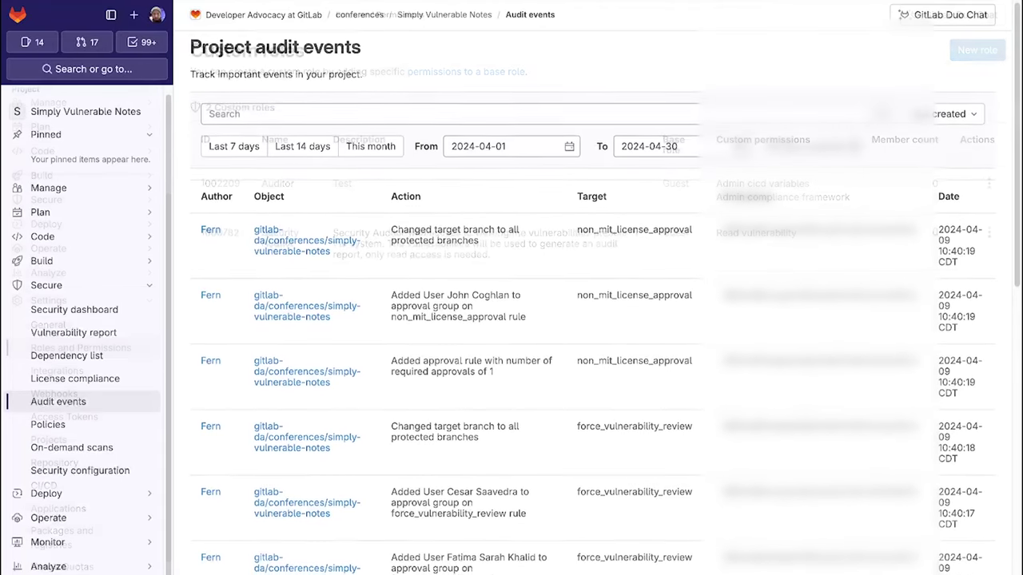
Examine the audit events of the Simply Vulnerable Notes project, including approval rule, policy link and protected branch changes.
{"action": "scroll", "coordinate": [606, 304], "scroll_direction": "down", "scroll_amount": 2}
{"action": "scroll", "coordinate": [606, 303], "scroll_direction": "down", "scroll_amount": 1}
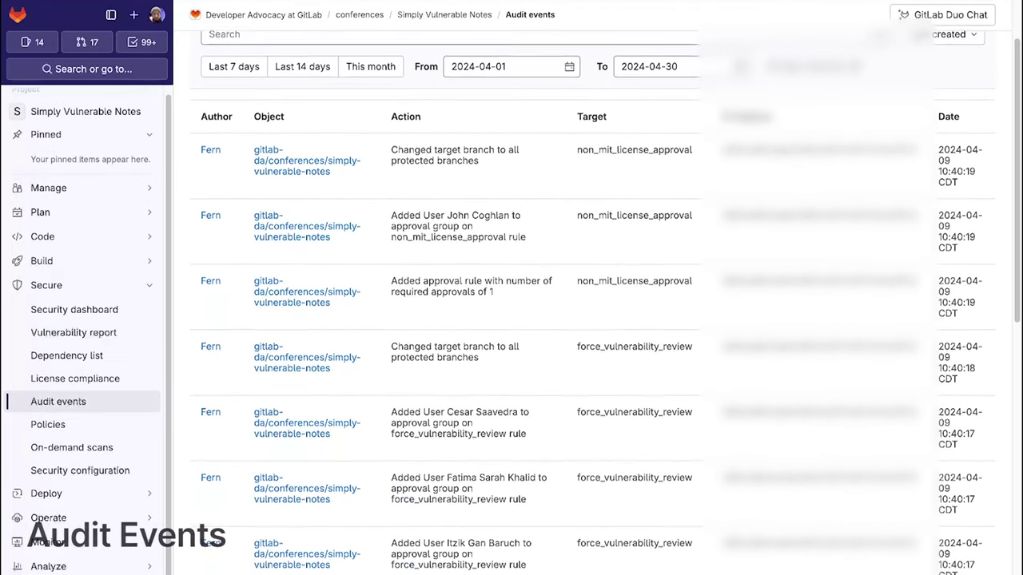
{"action": "scroll", "coordinate": [605, 304], "scroll_direction": "down", "scroll_amount": 3}
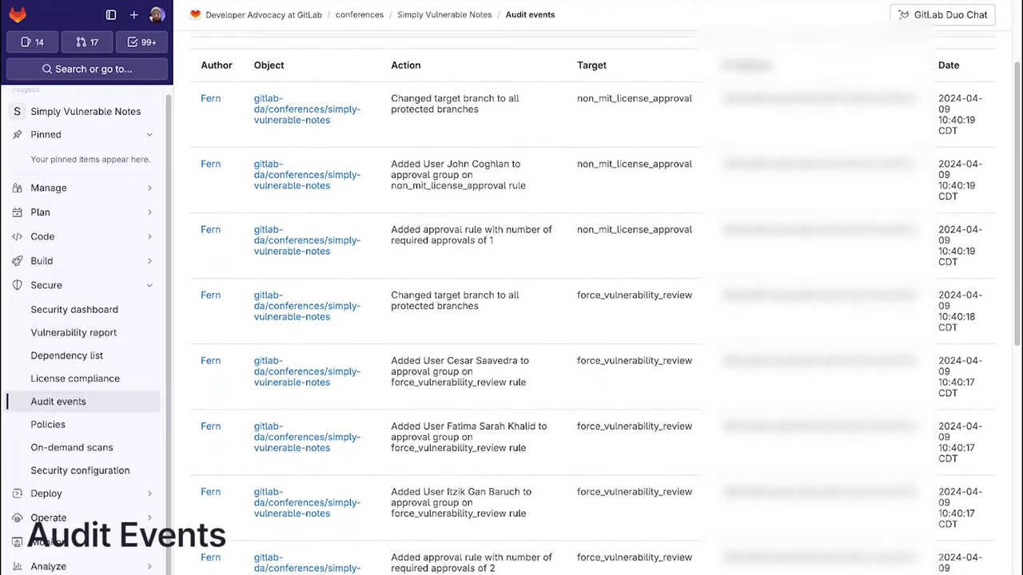
{"action": "scroll", "coordinate": [606, 303], "scroll_direction": "down", "scroll_amount": 1}
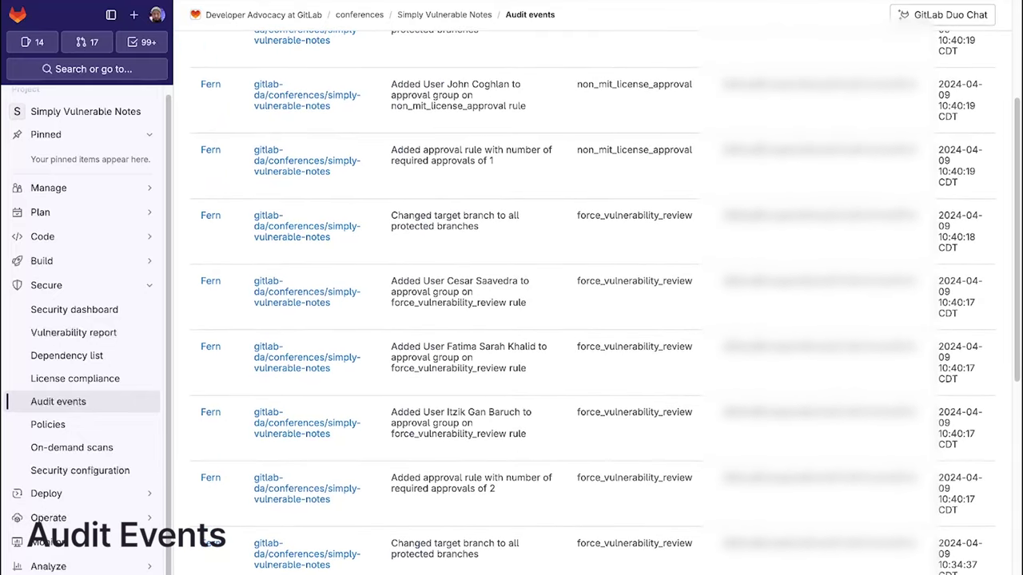
{"action": "scroll", "coordinate": [605, 303], "scroll_direction": "down", "scroll_amount": 5}
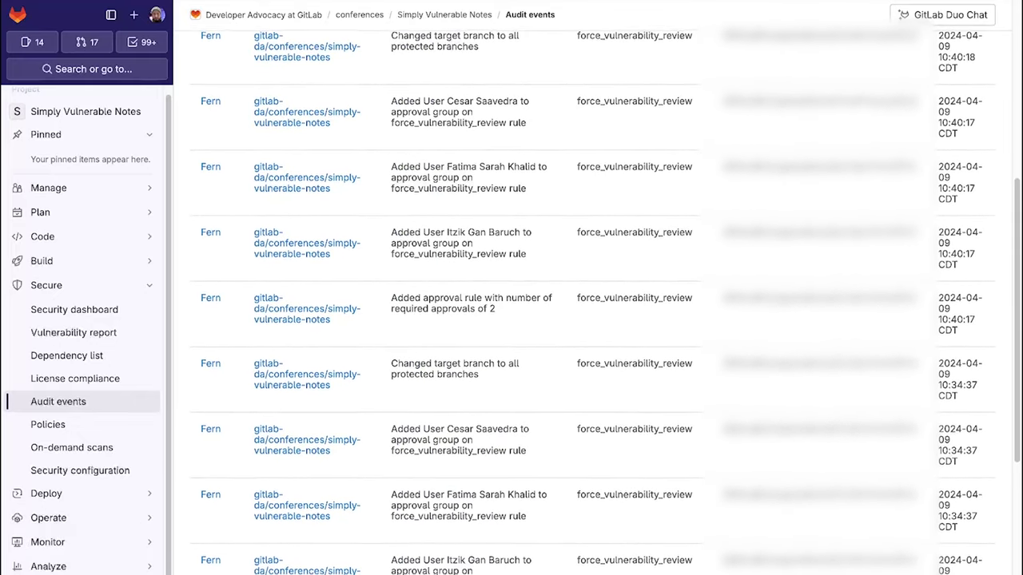
{"action": "scroll", "coordinate": [605, 304], "scroll_direction": "down", "scroll_amount": 5}
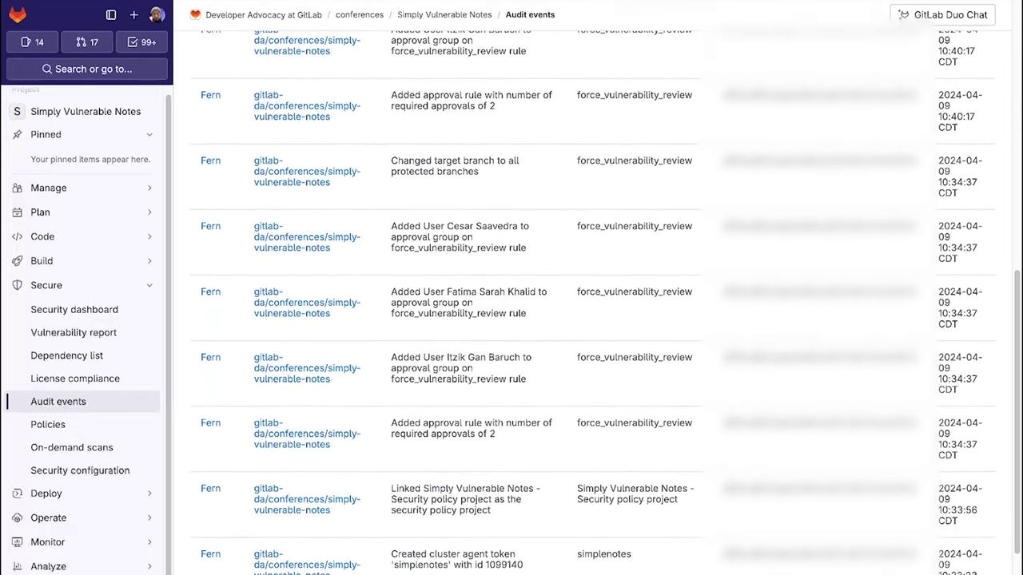
{"action": "scroll", "coordinate": [605, 303], "scroll_direction": "down", "scroll_amount": 2}
{"action": "scroll", "coordinate": [605, 304], "scroll_direction": "down", "scroll_amount": 4}
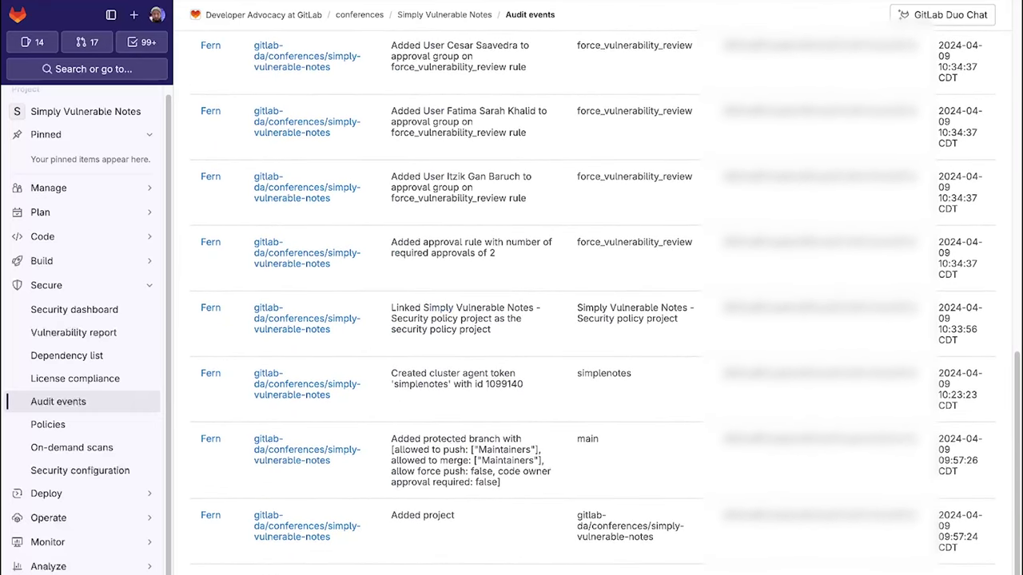
{"action": "scroll", "coordinate": [605, 304], "scroll_direction": "up", "scroll_amount": 4}
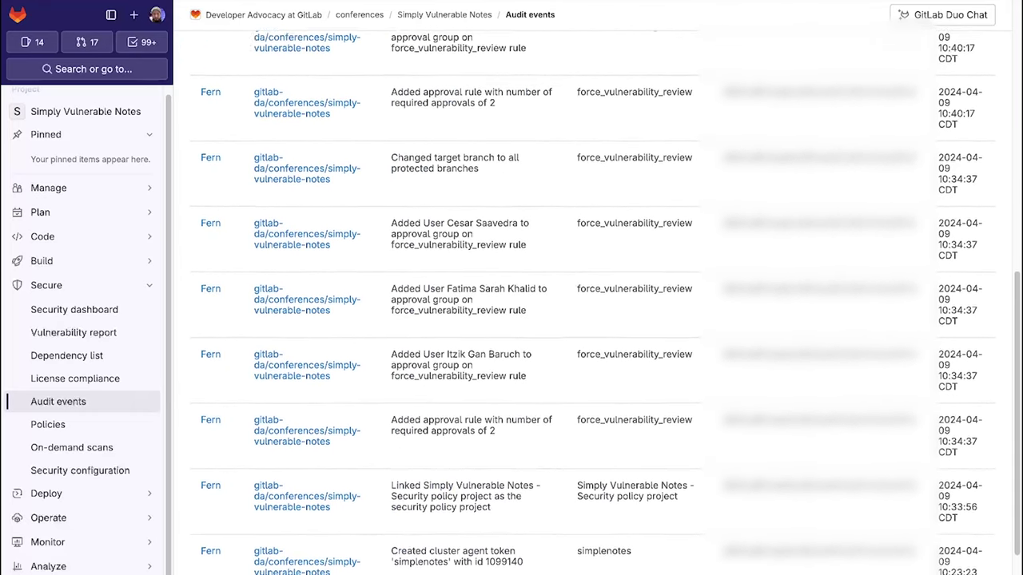
Check the start and end date calendars and the sort order choices available for filtering the project audit events.
{"action": "scroll", "coordinate": [606, 304], "scroll_direction": "up", "scroll_amount": 1}
{"action": "scroll", "coordinate": [606, 304], "scroll_direction": "up", "scroll_amount": 5}
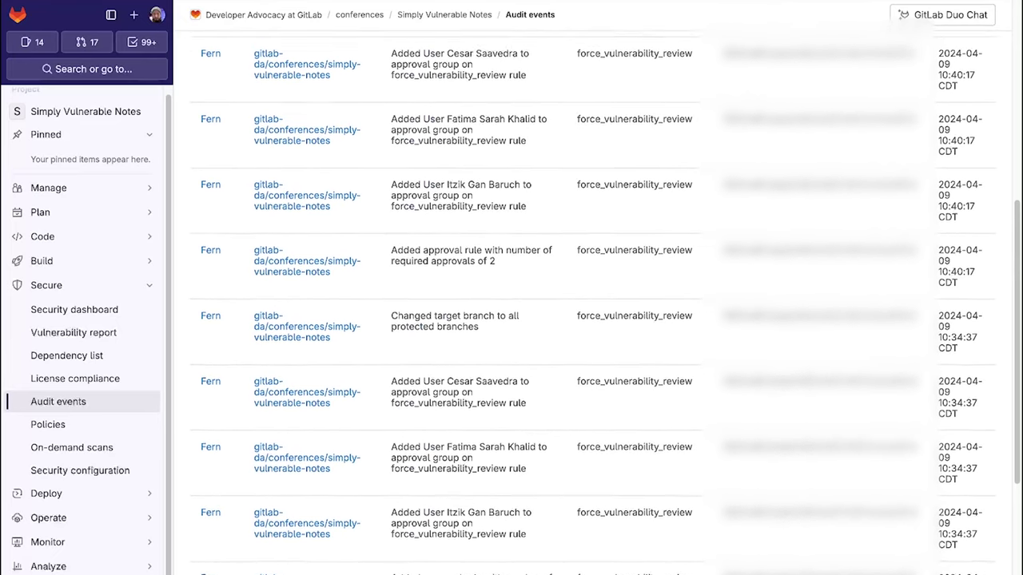
{"action": "scroll", "coordinate": [605, 304], "scroll_direction": "up", "scroll_amount": 7}
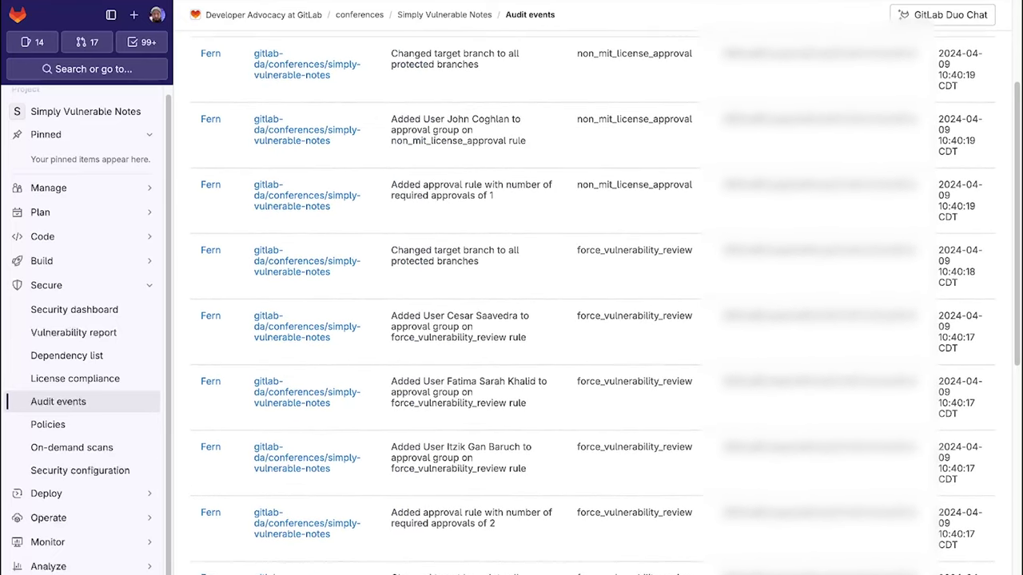
{"action": "scroll", "coordinate": [606, 304], "scroll_direction": "up", "scroll_amount": 2}
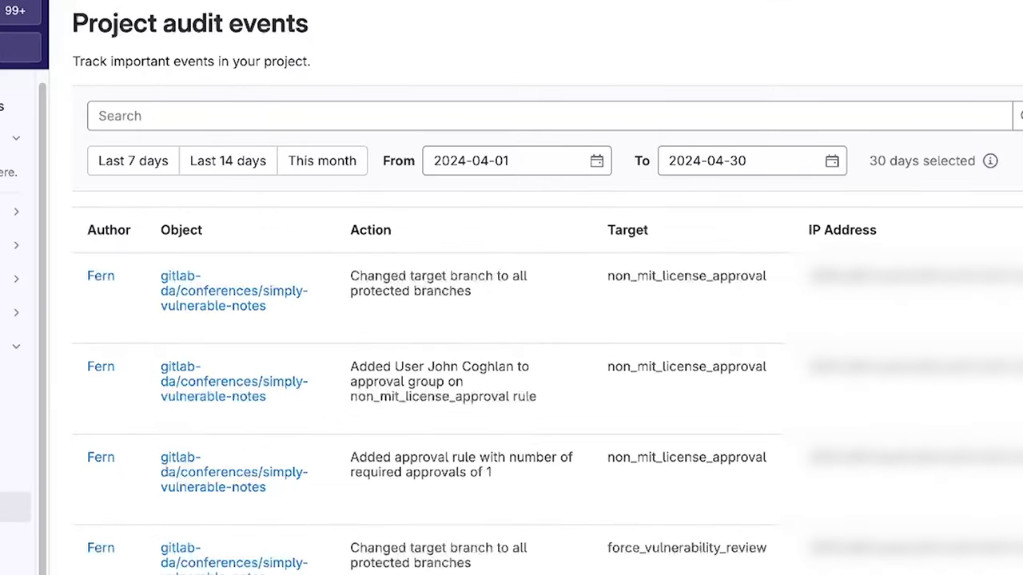
{"action": "left_click", "coordinate": [569, 150]}
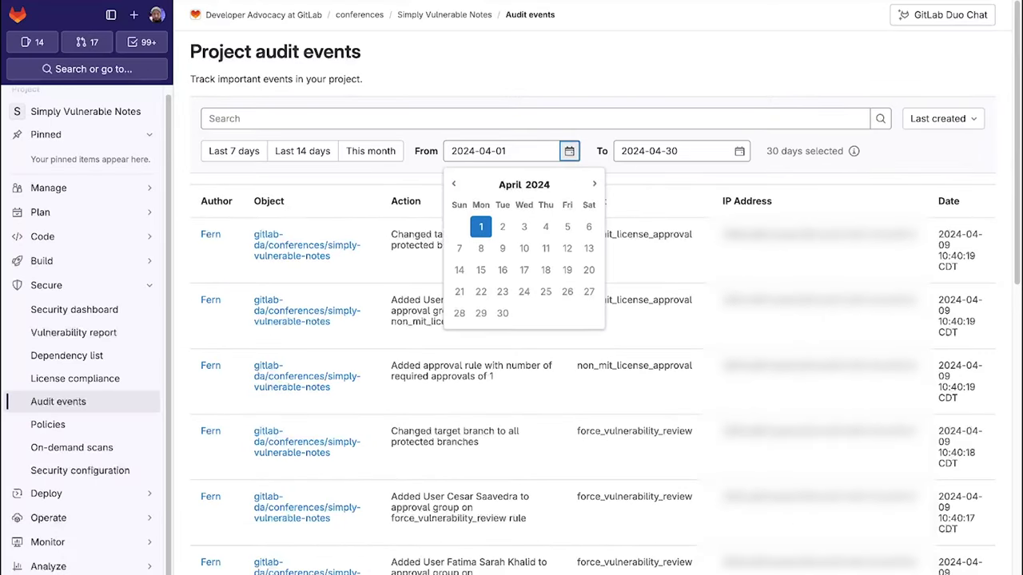
{"action": "left_click", "coordinate": [739, 150]}
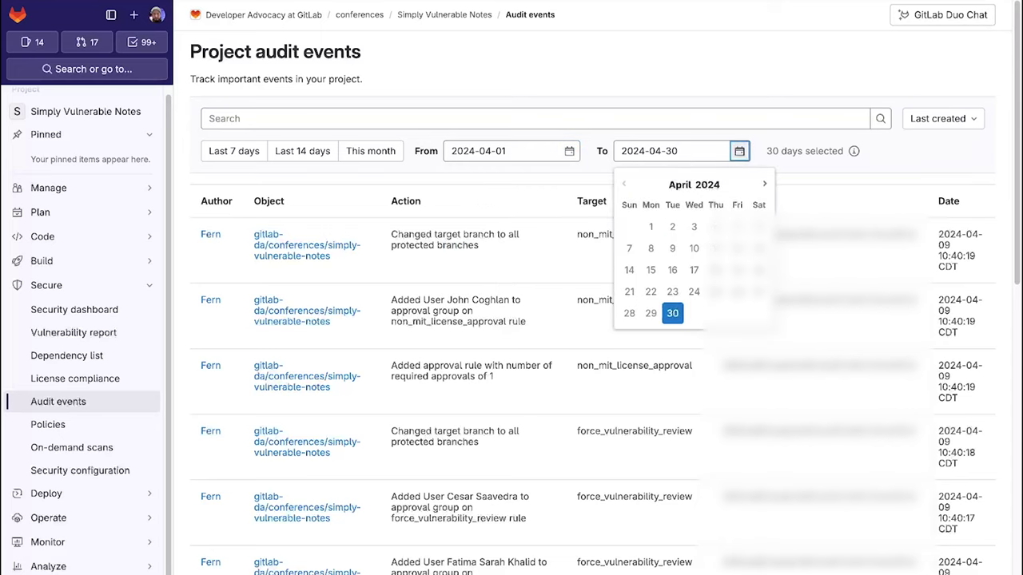
{"action": "key", "text": "Escape"}
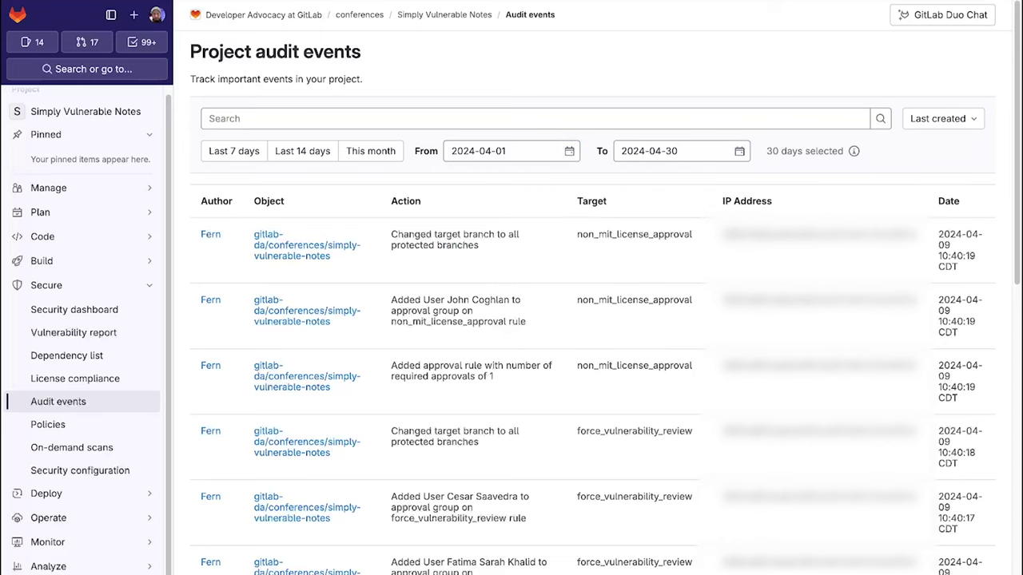
{"action": "left_click", "coordinate": [942, 118]}
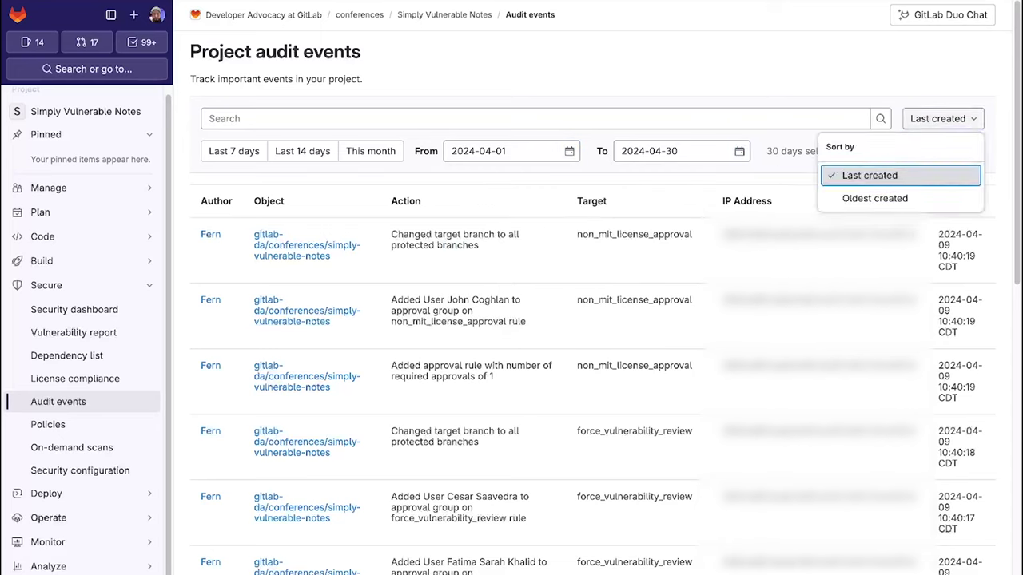